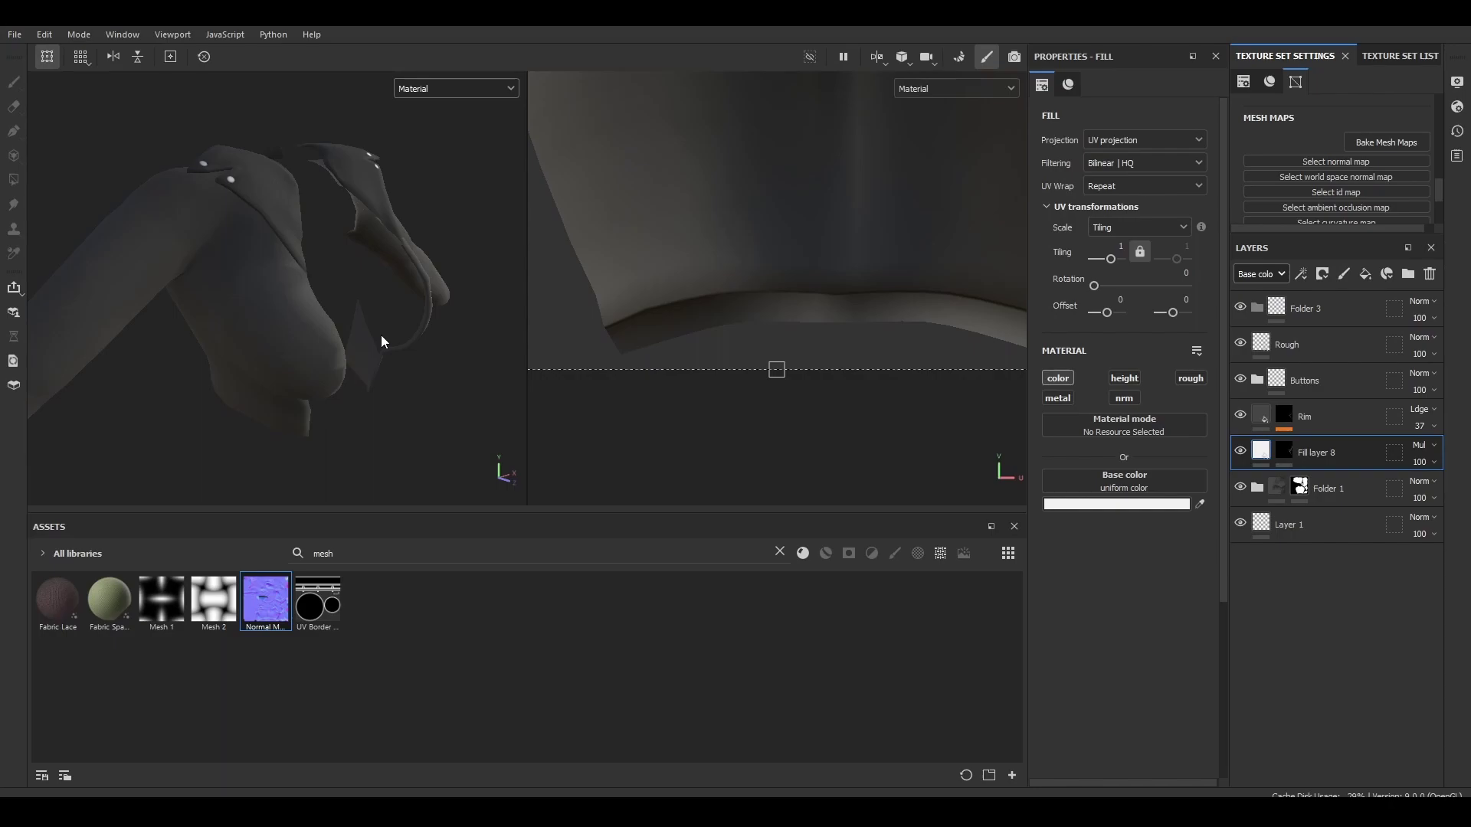
Step: Remove the normal map from the texture set's mesh maps
alt+drag(381, 342, 455, 207)
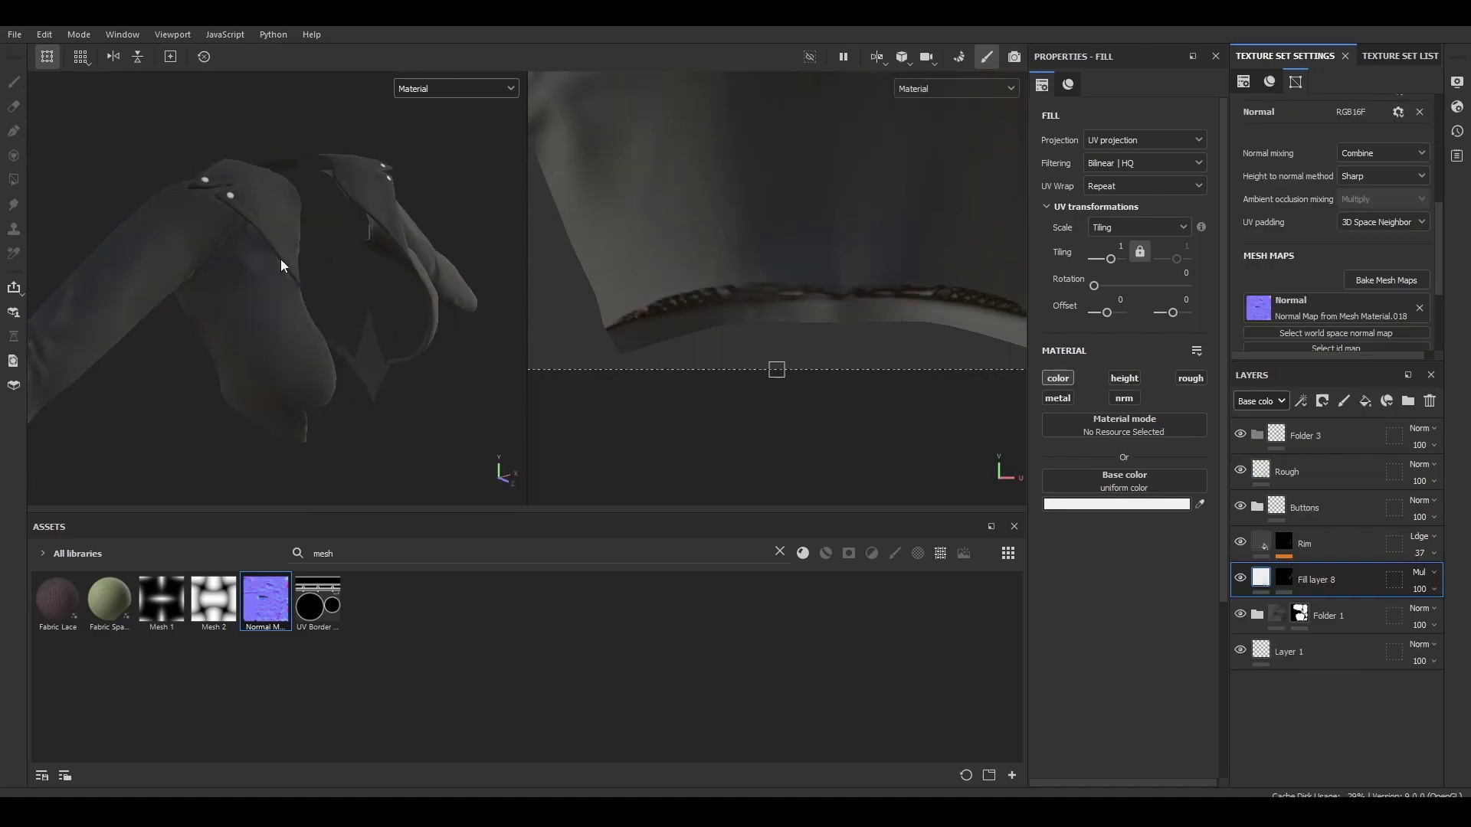
alt+drag(280, 259, 311, 255)
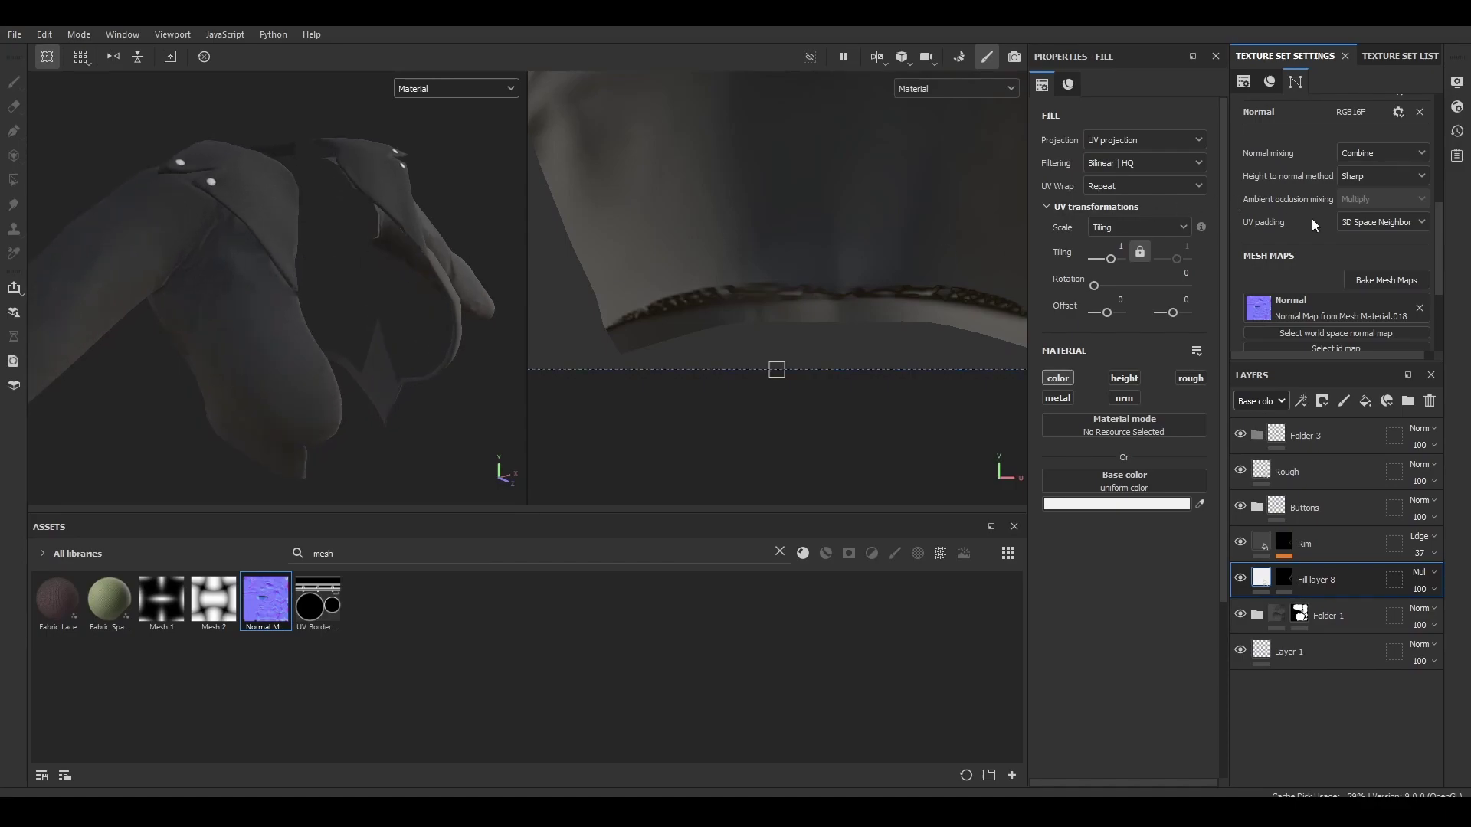
scroll(1311, 221, down, 3)
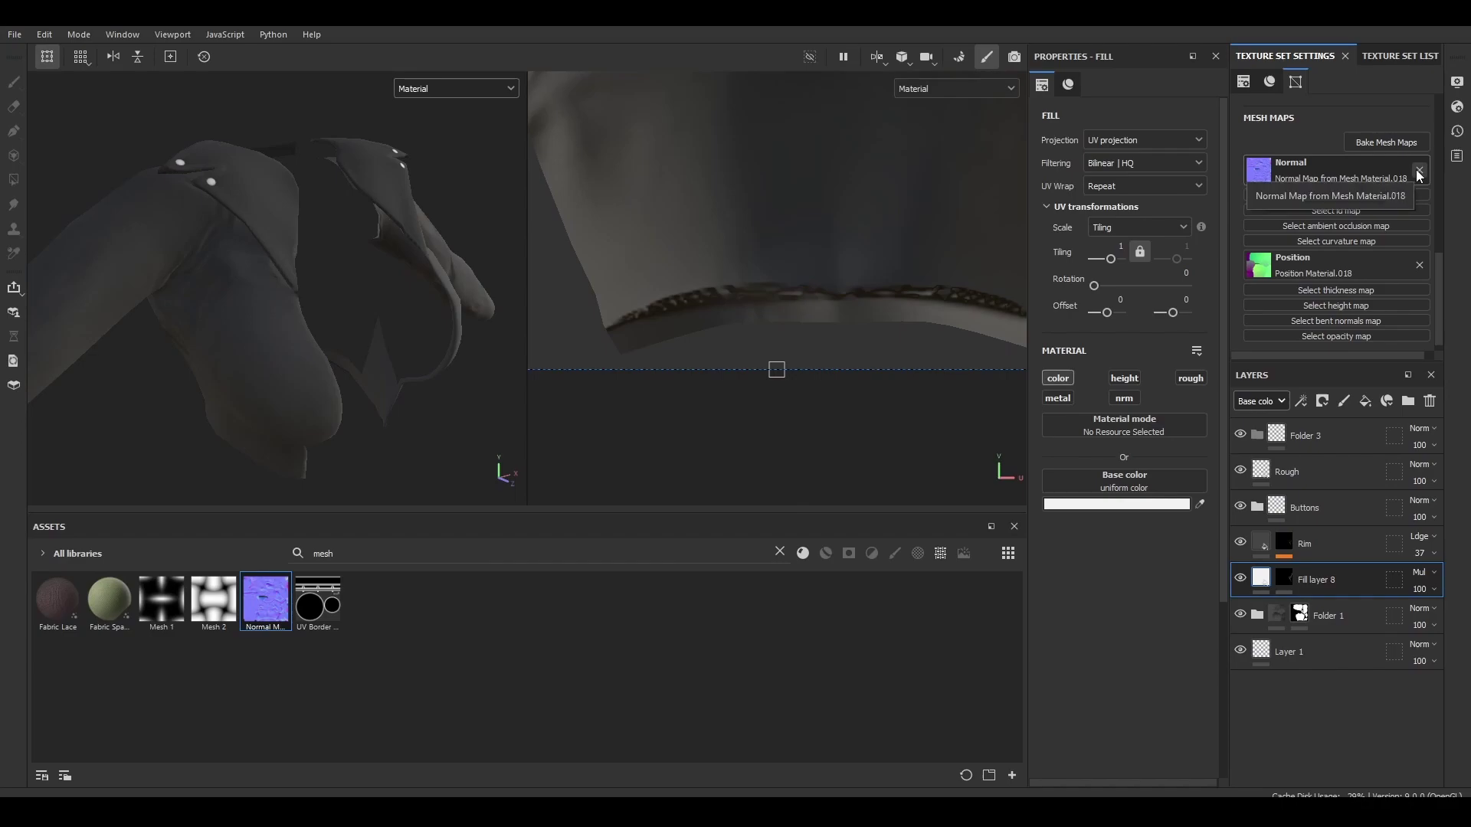
alt+drag(252, 315, 256, 380)
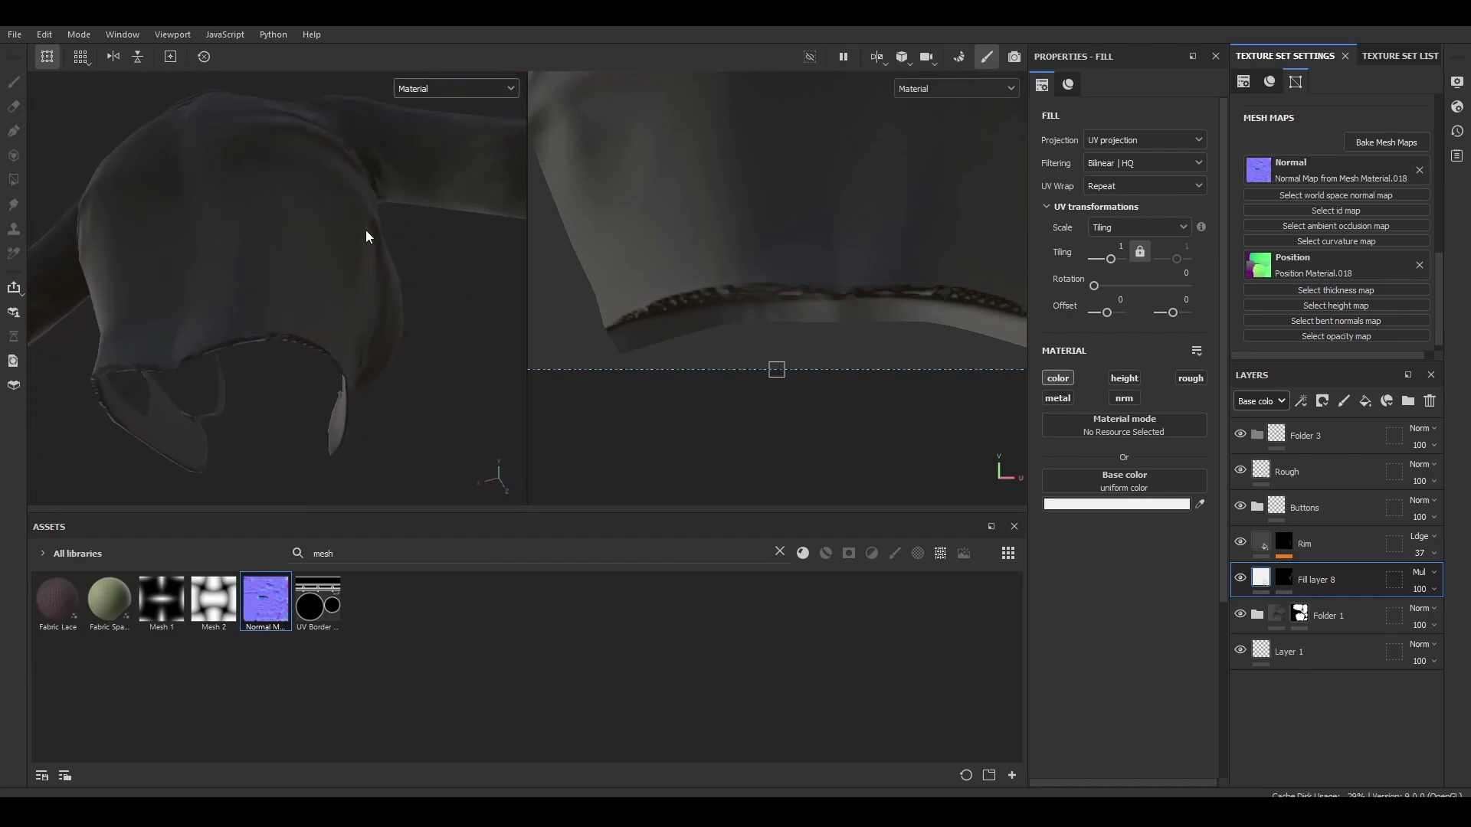
alt+drag(367, 236, 215, 154)
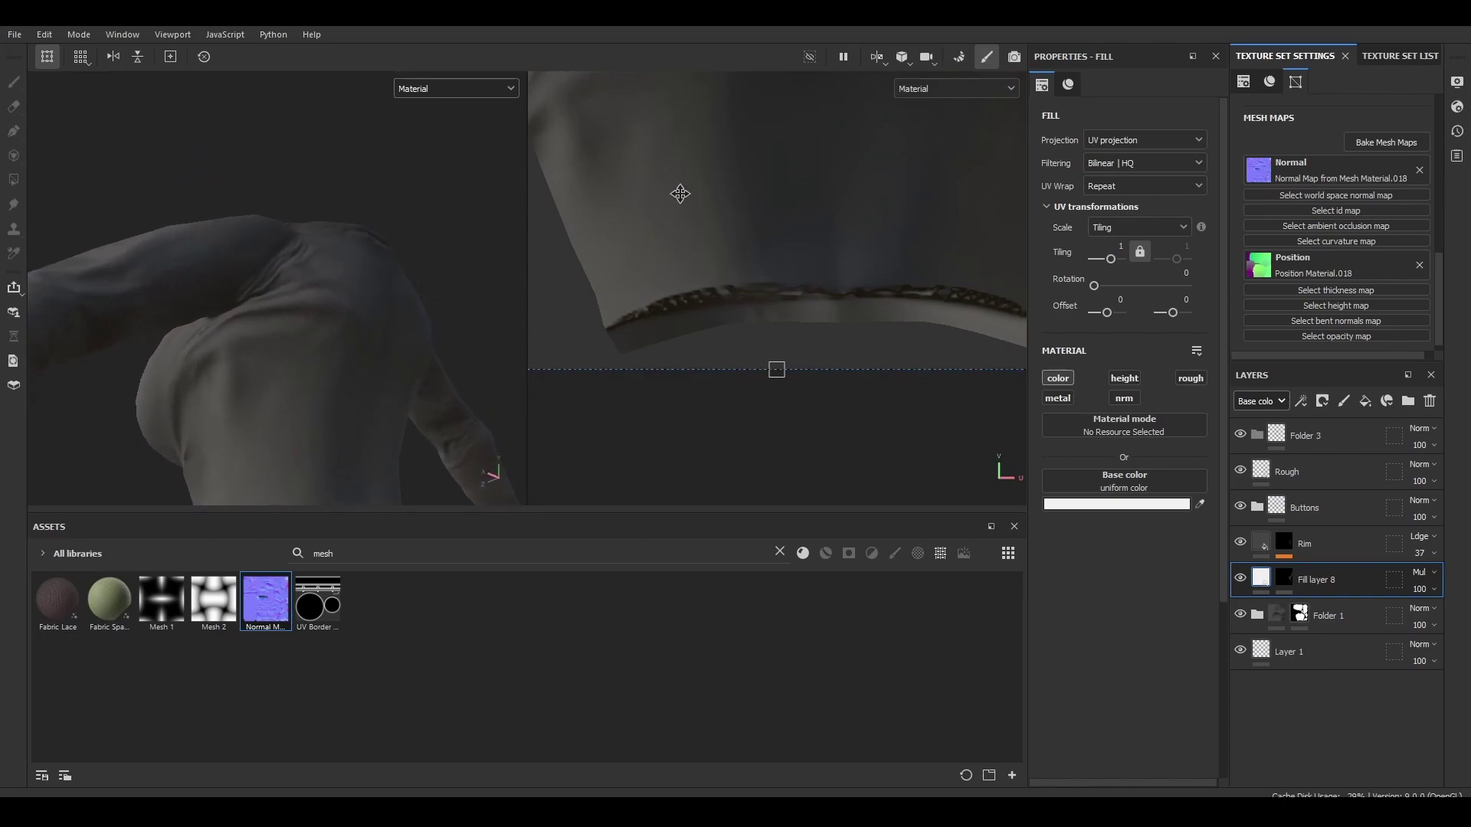
alt+drag(287, 255, 344, 230)
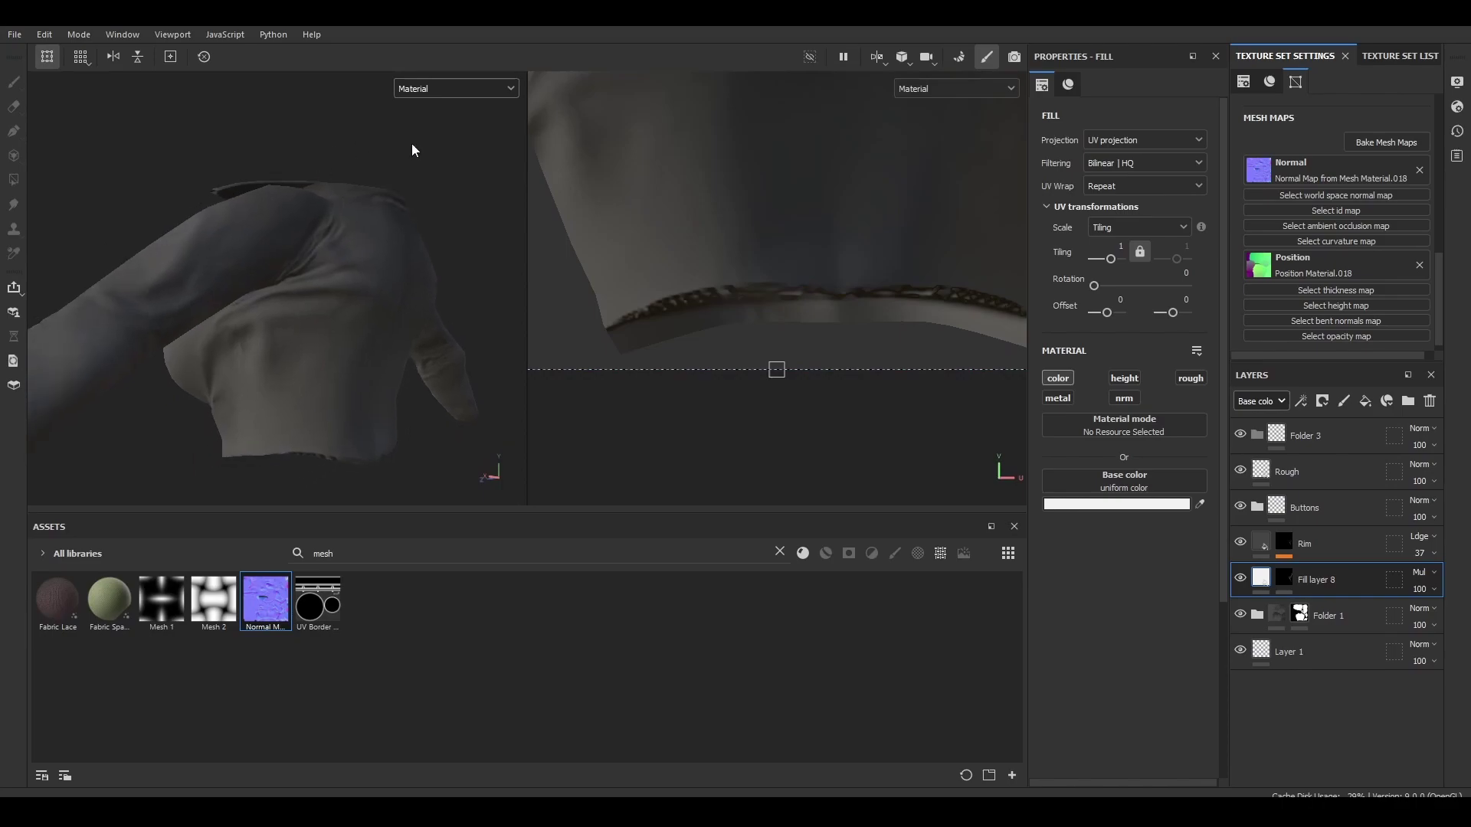
click(1420, 171)
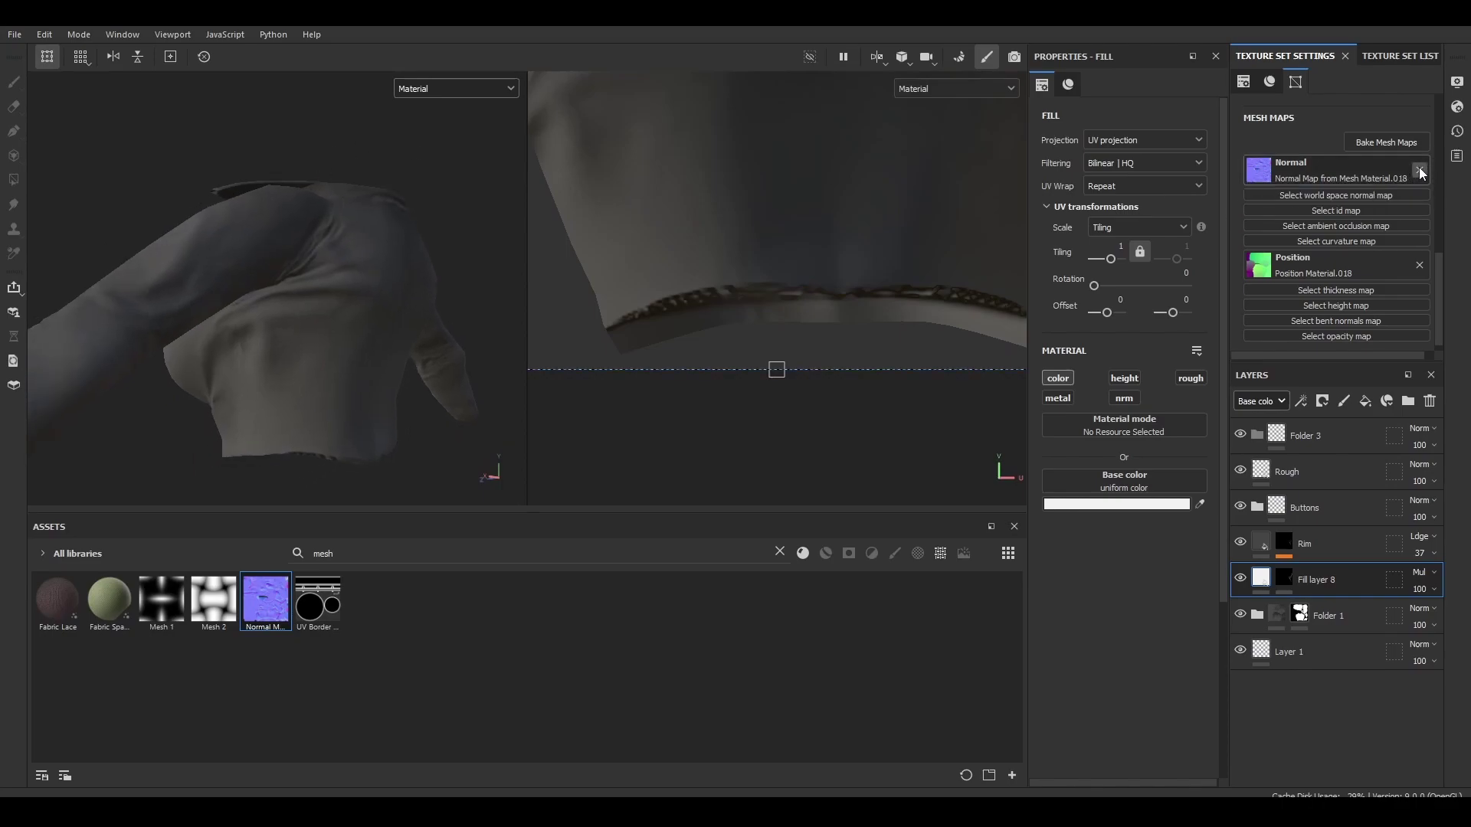
Step: Apply the mesh normal map asset to the jacket as a new fill layer affecting the Normal channel
click(1338, 467)
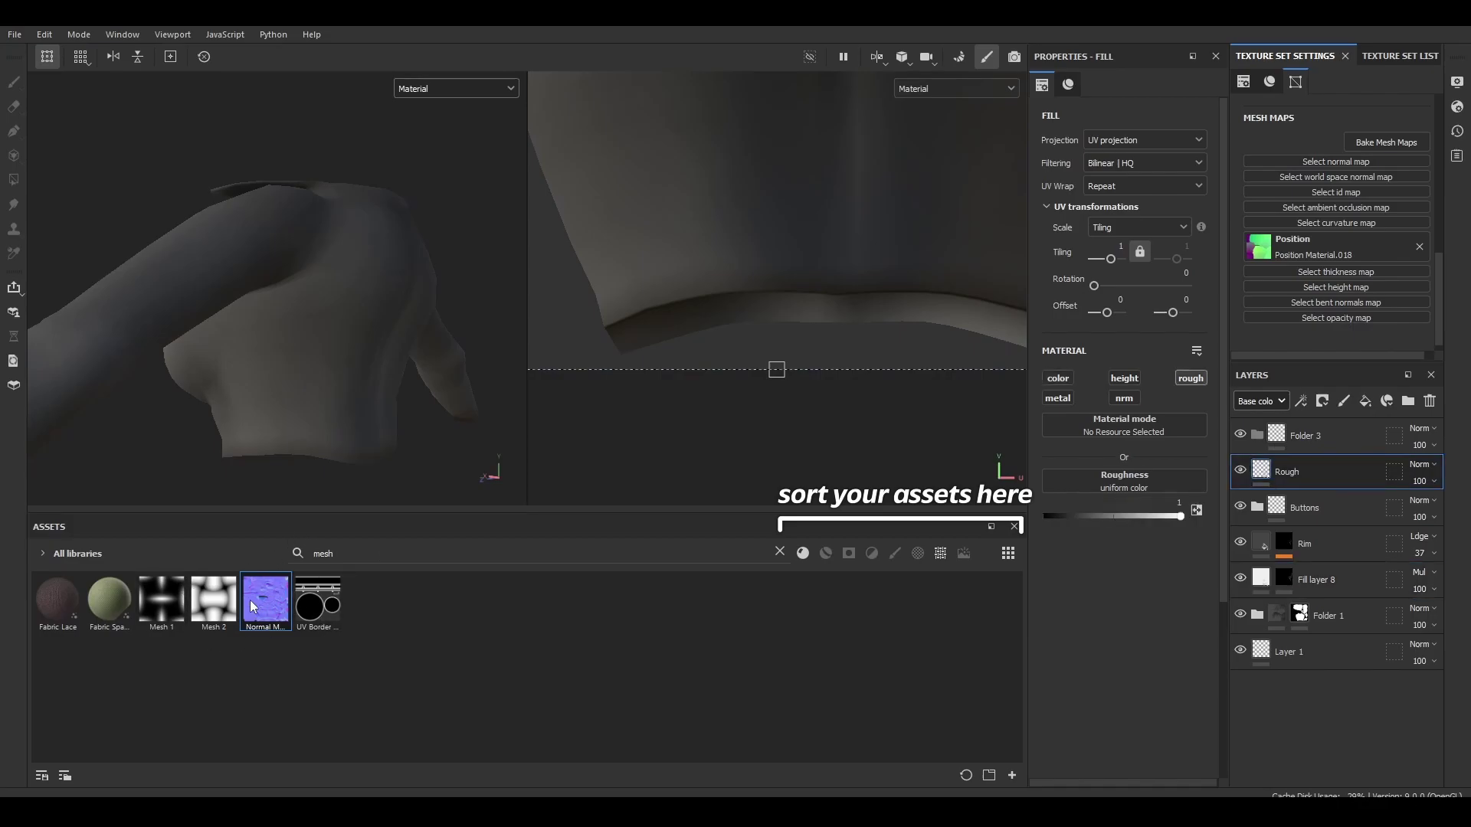
drag(253, 607, 647, 230)
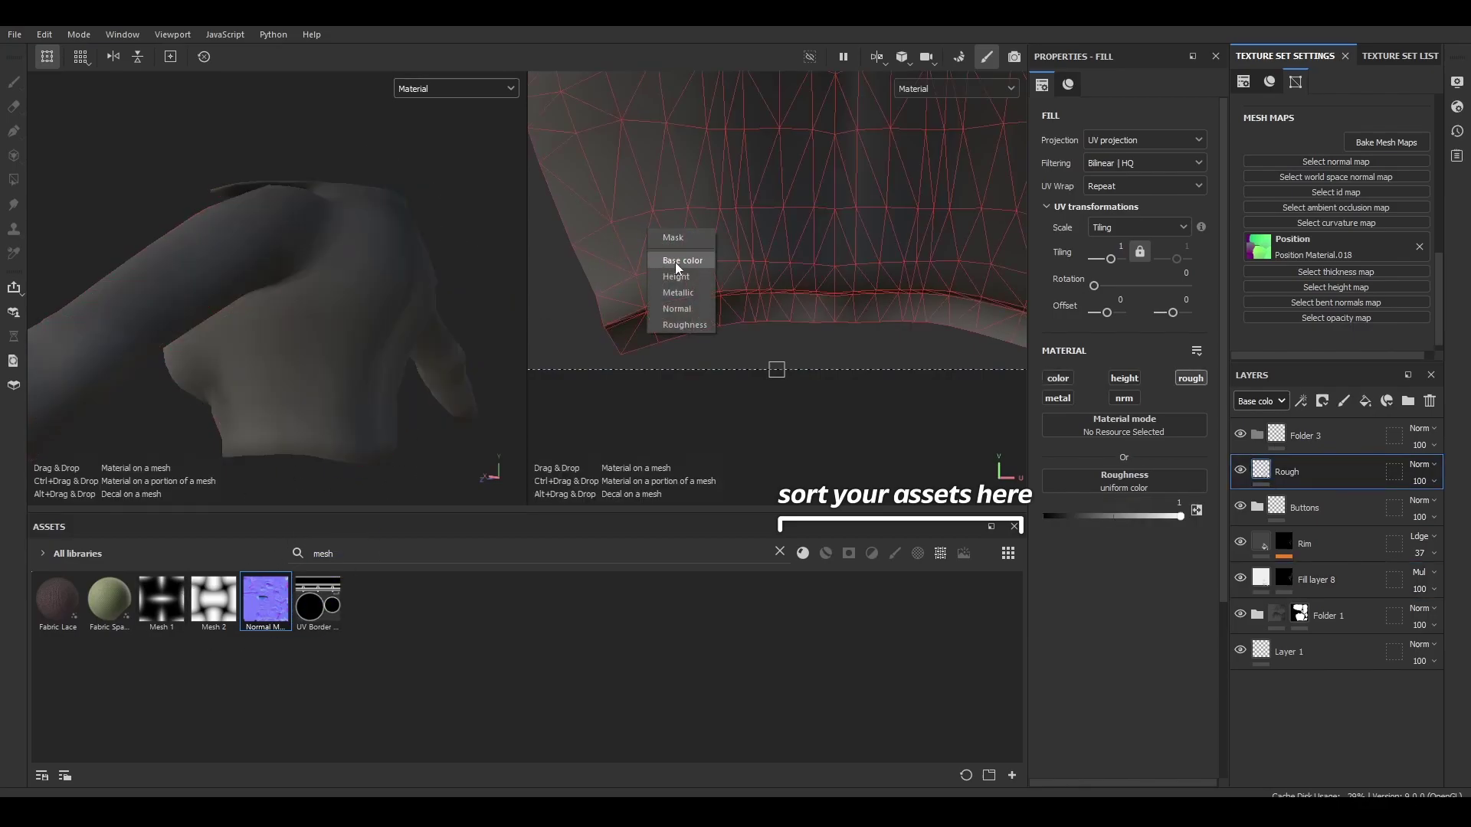
click(679, 308)
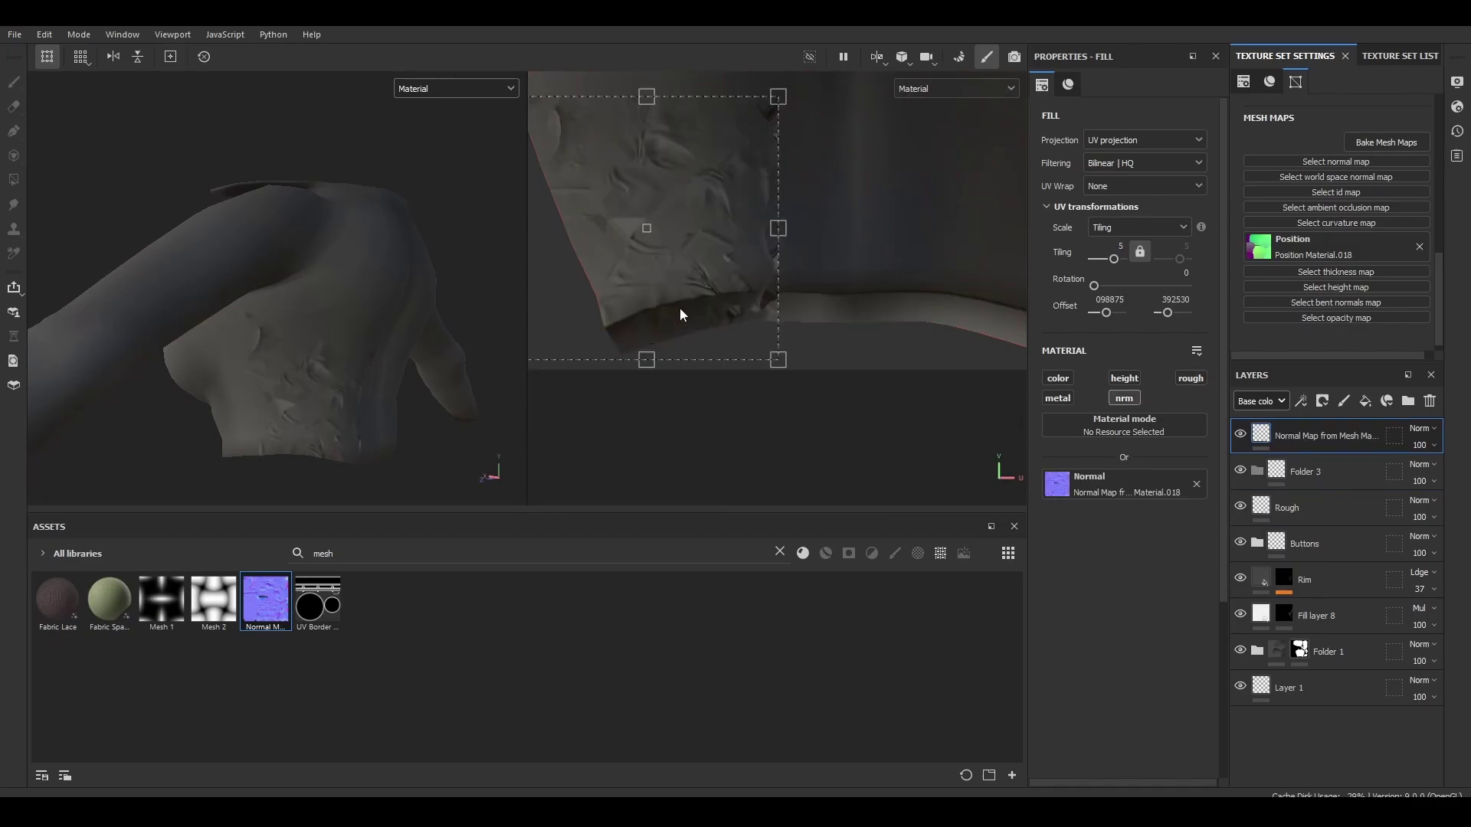
Step: Set the normal map fill layer's UV tiling to 1 and both offset values to 0
click(1120, 245)
text(1)
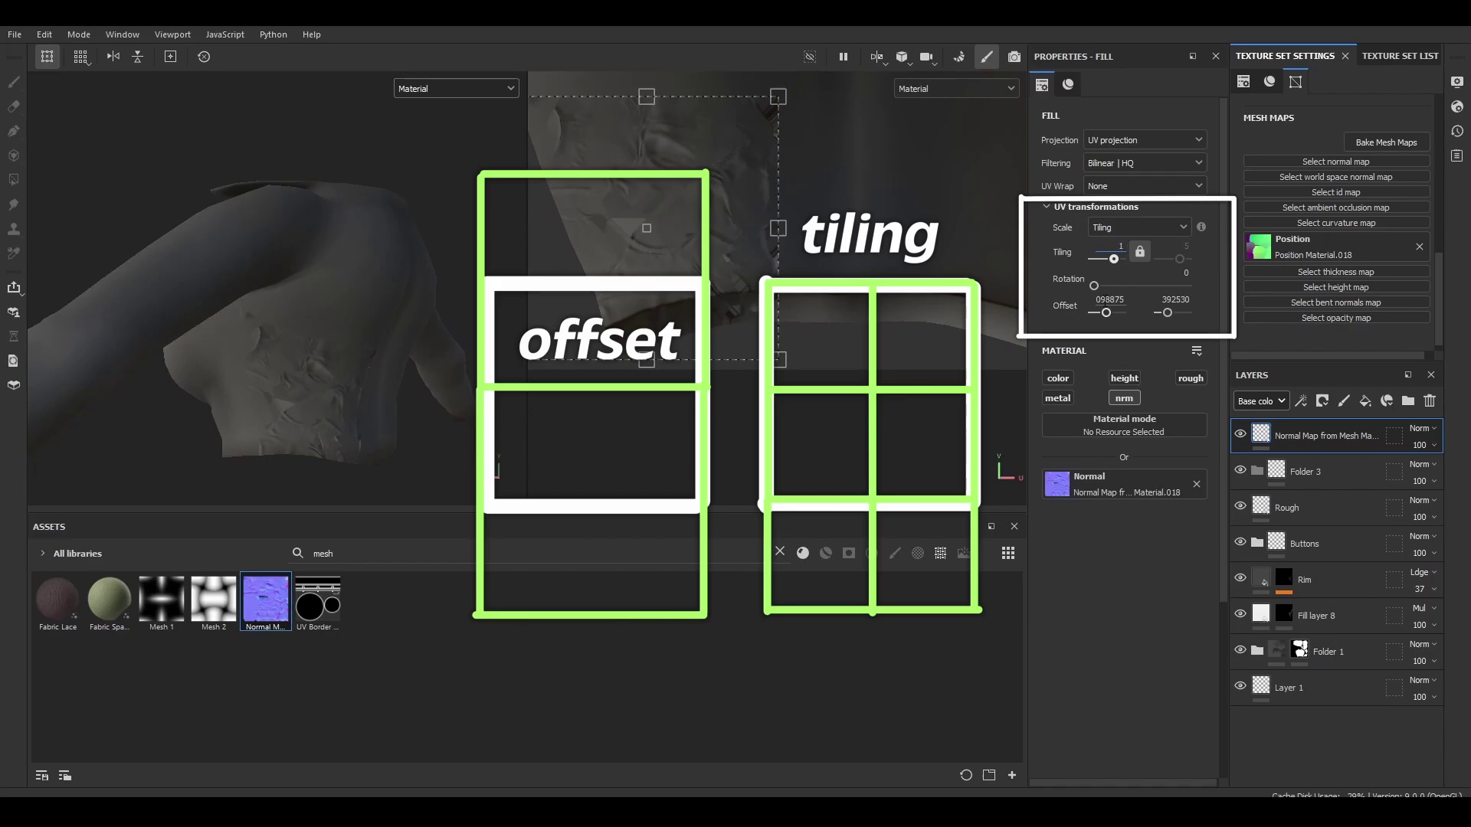
click(1111, 303)
text(0)
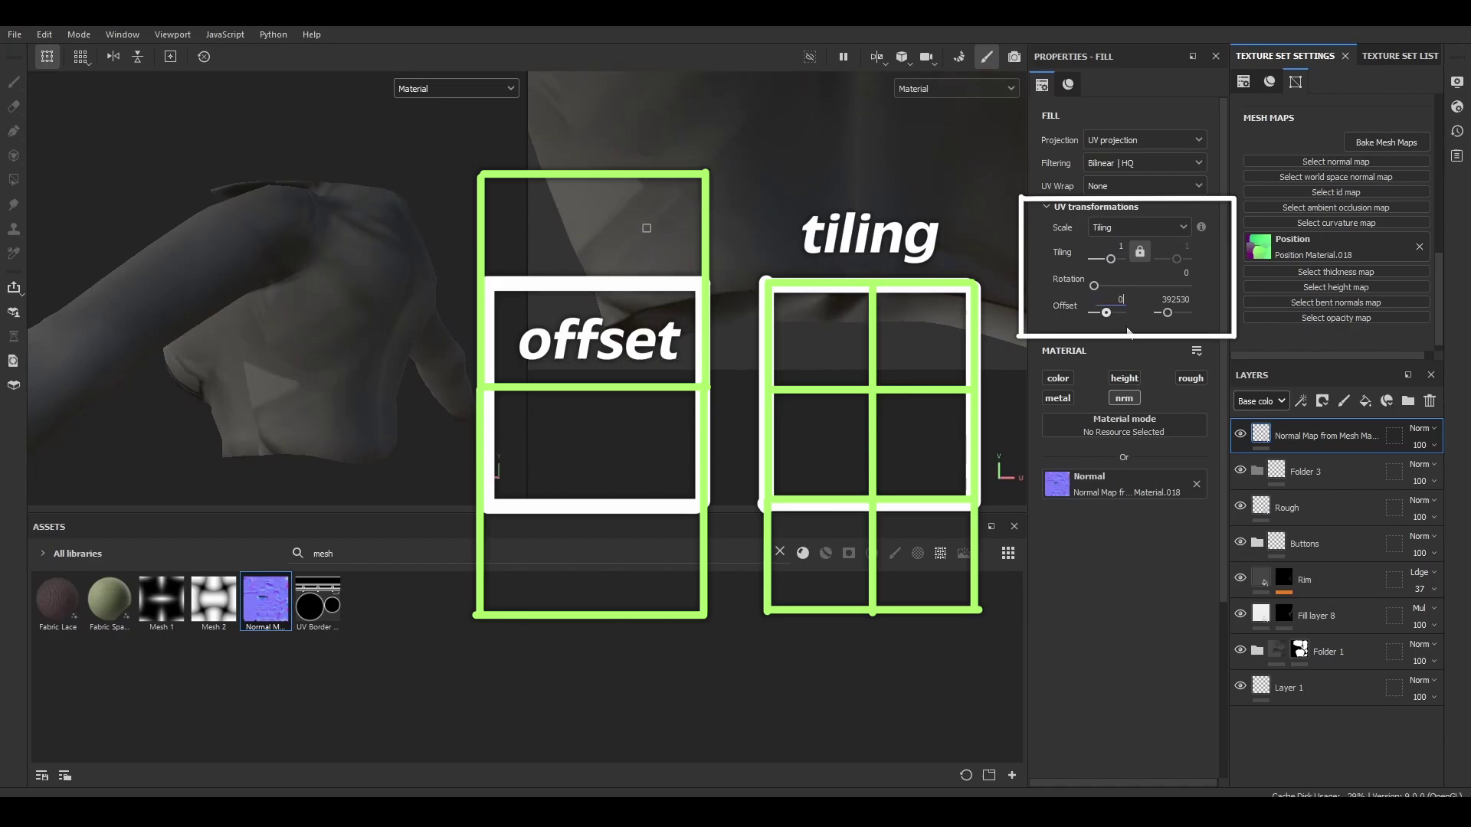
key(Return)
alt+drag(321, 264, 397, 224)
alt+drag(458, 184, 420, 204)
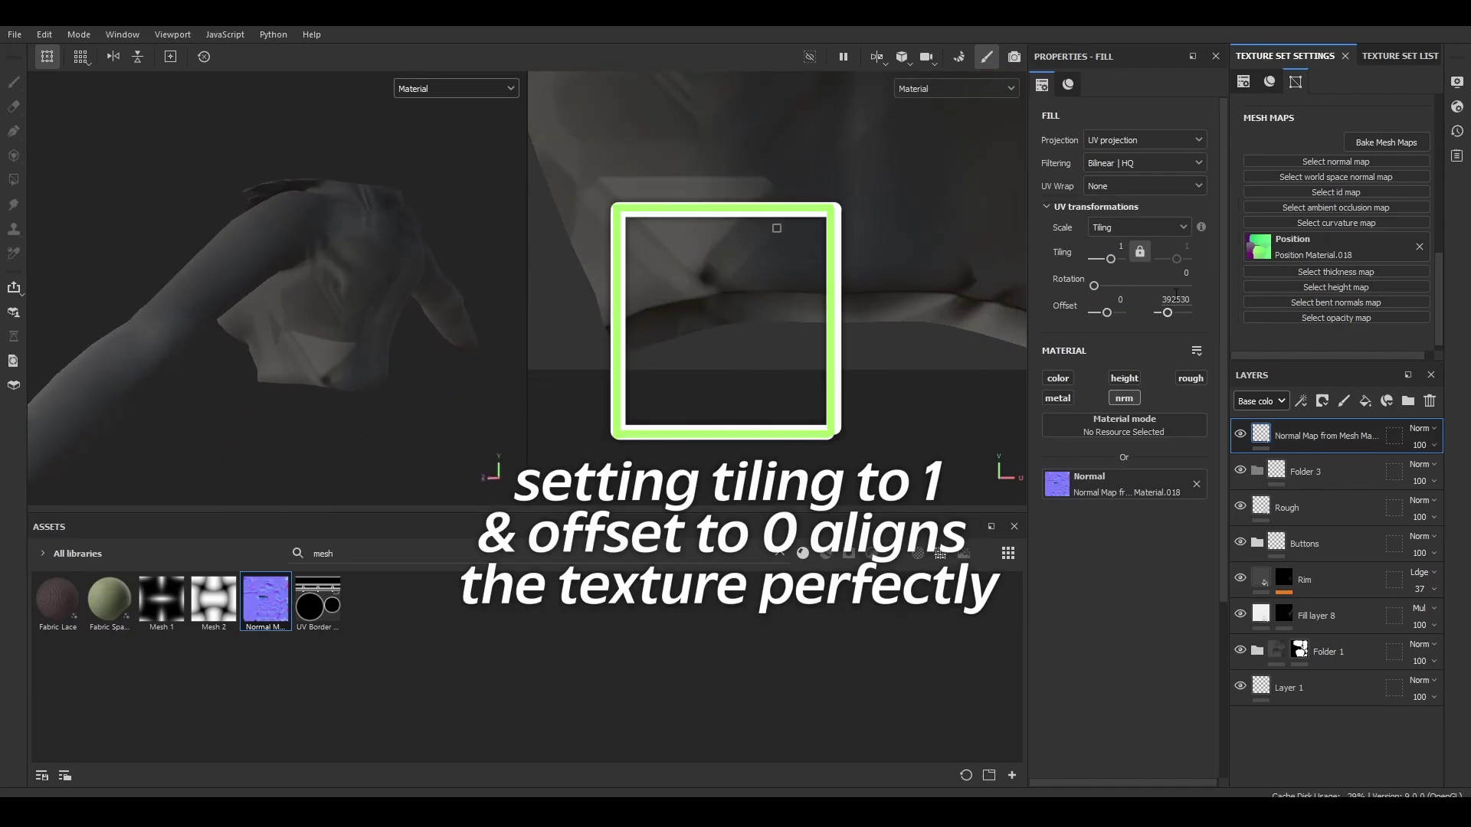
click(1175, 301)
text(0)
key(Return)
Step: Create a new folder at the head of the layer stack and place the normal map layer inside it
alt+drag(218, 257, 314, 279)
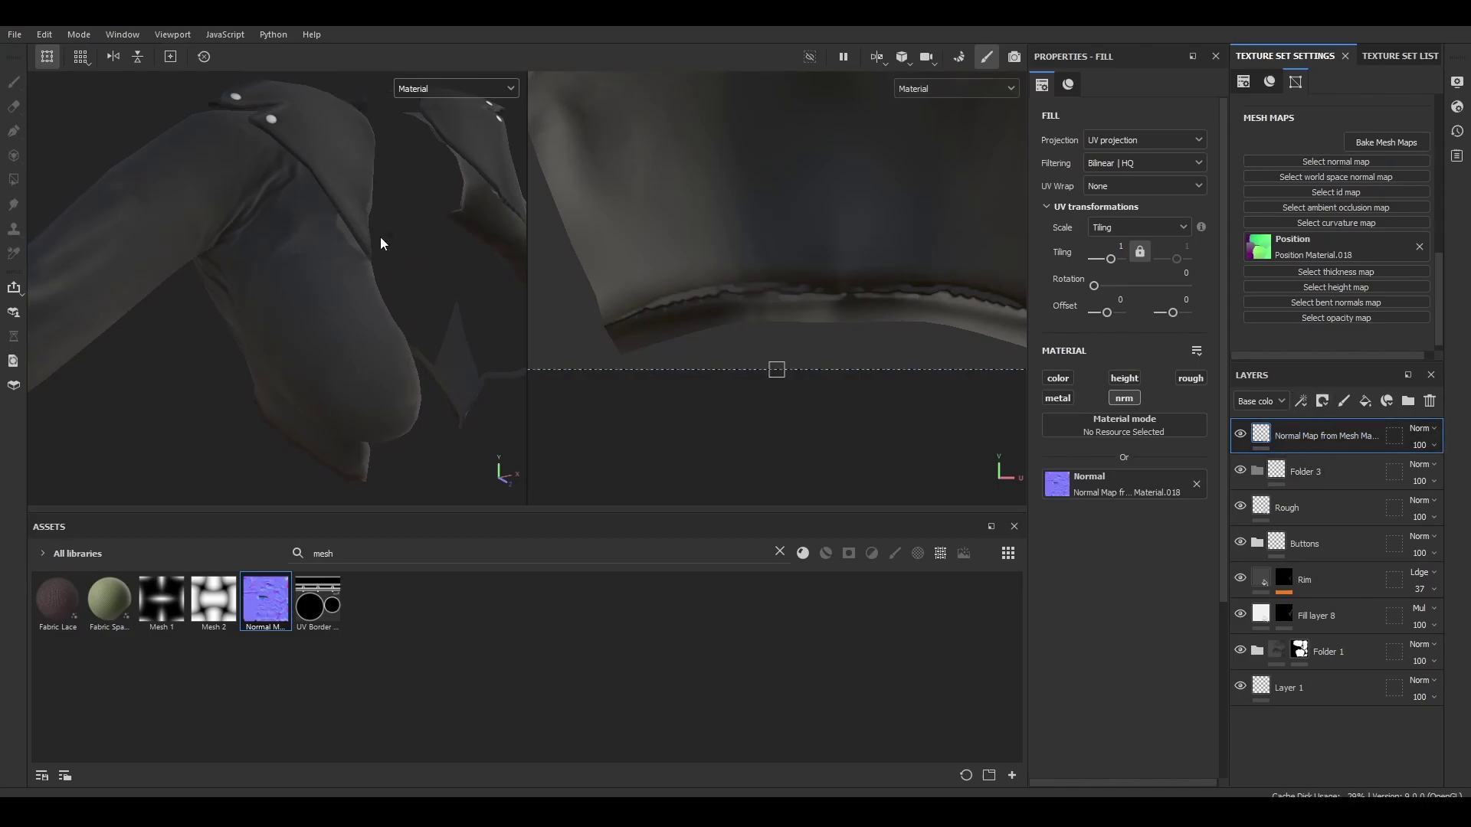
alt+drag(319, 282, 347, 289)
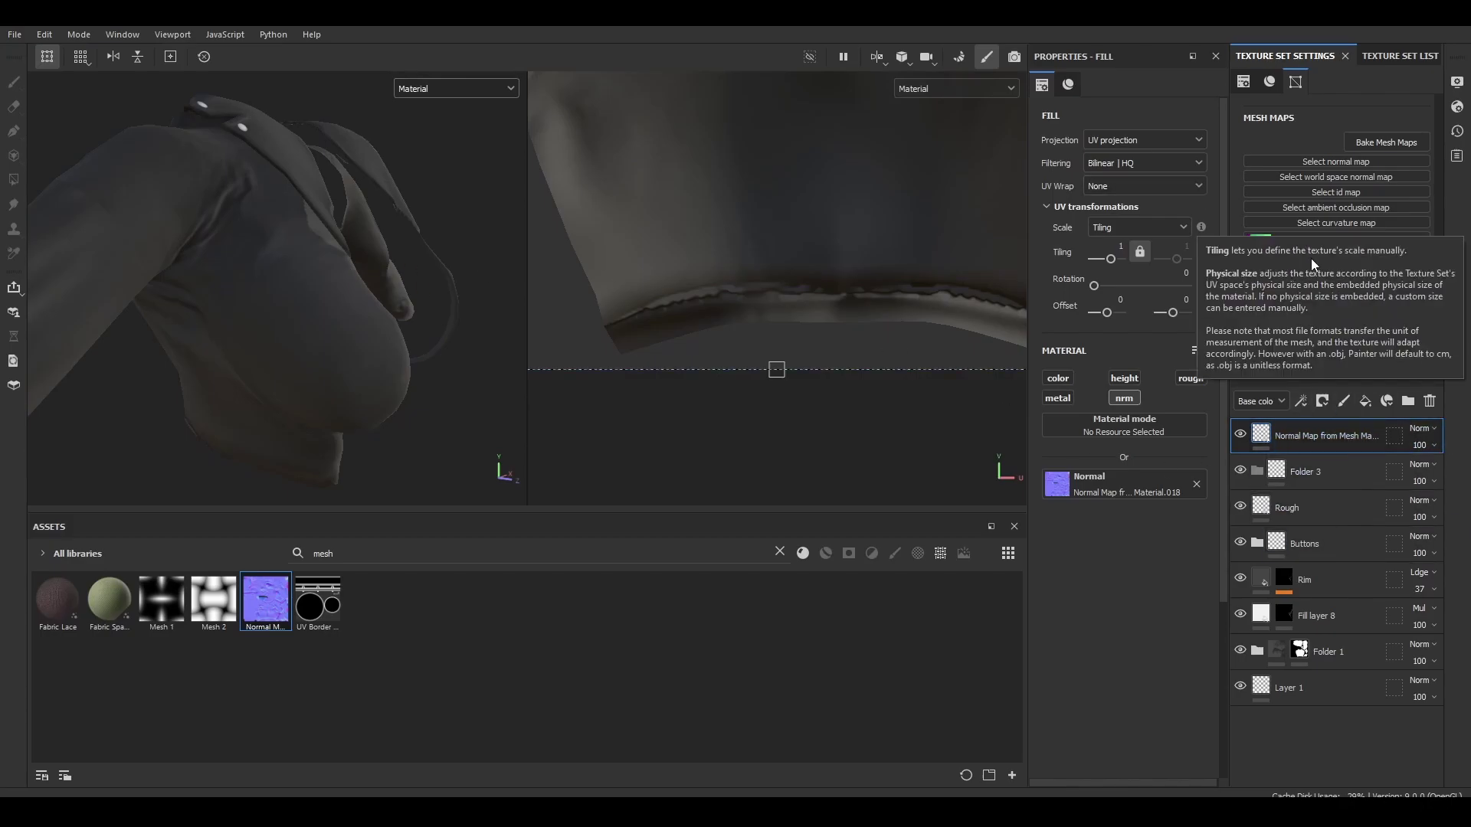
alt+drag(440, 262, 261, 280)
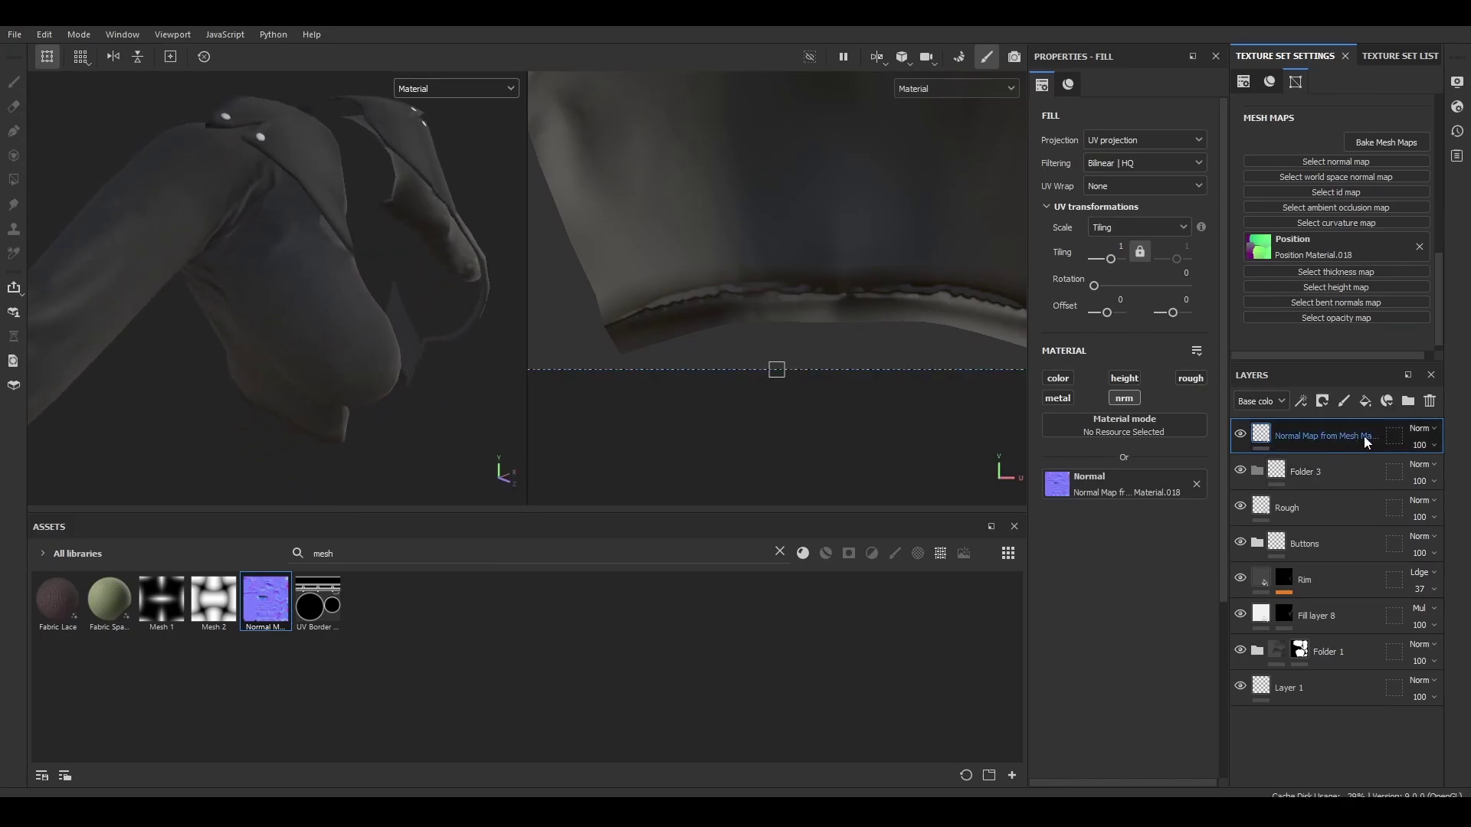
click(1408, 401)
drag(1319, 471, 1324, 429)
Step: Switch the viewport display from Material to the single Normal channel
alt+drag(284, 213, 227, 132)
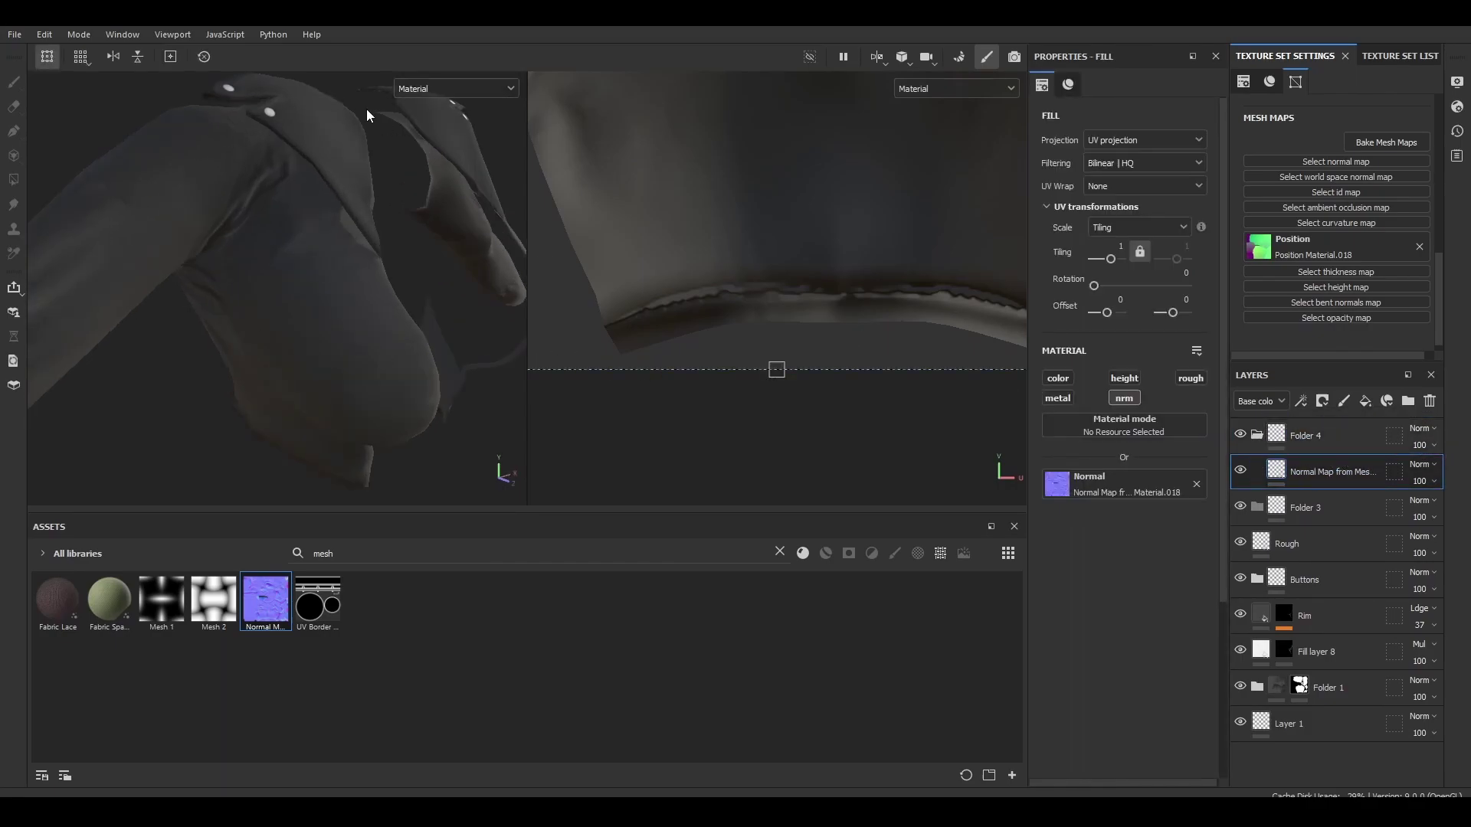
click(447, 89)
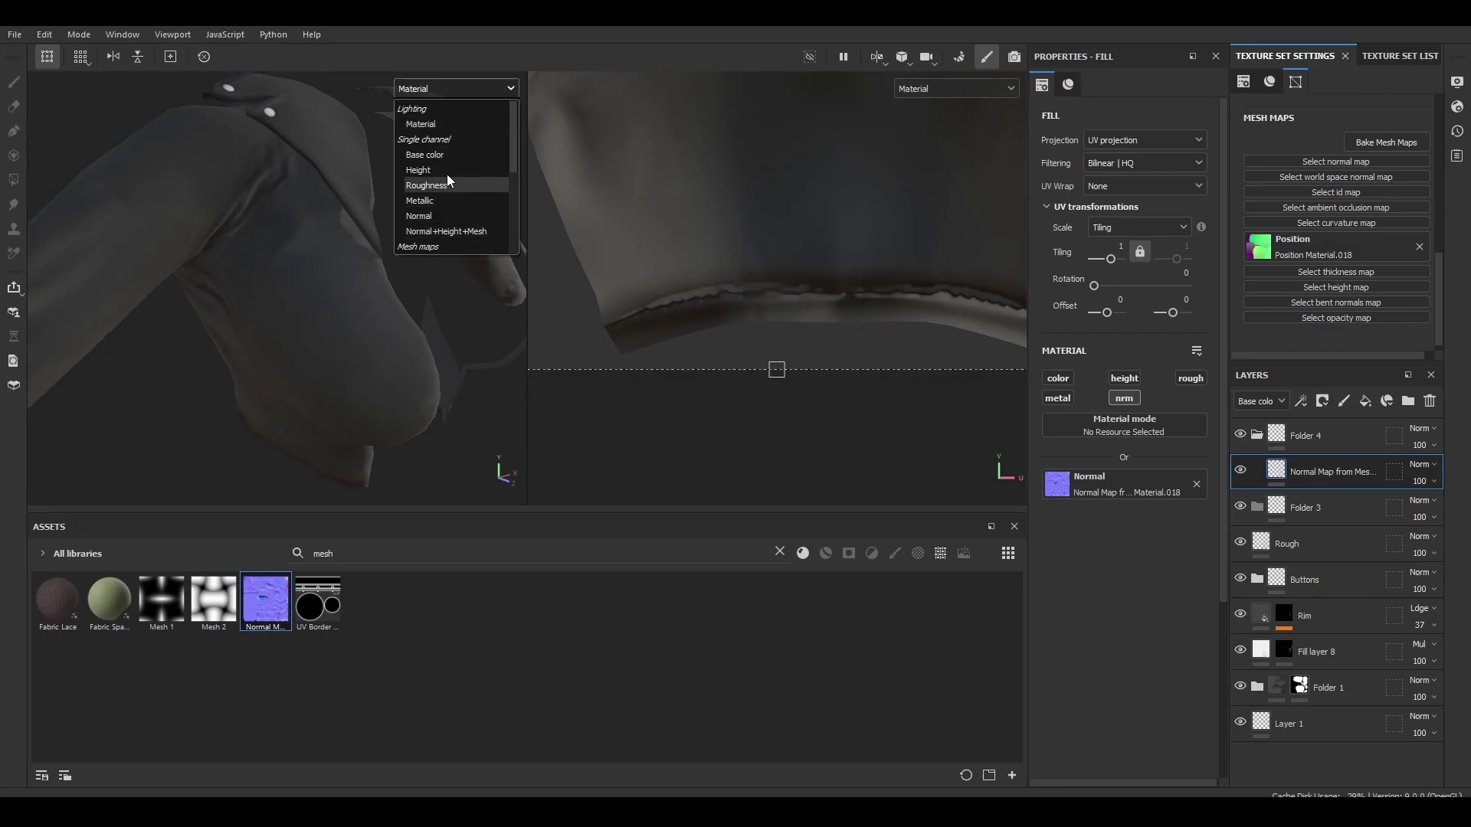
click(432, 214)
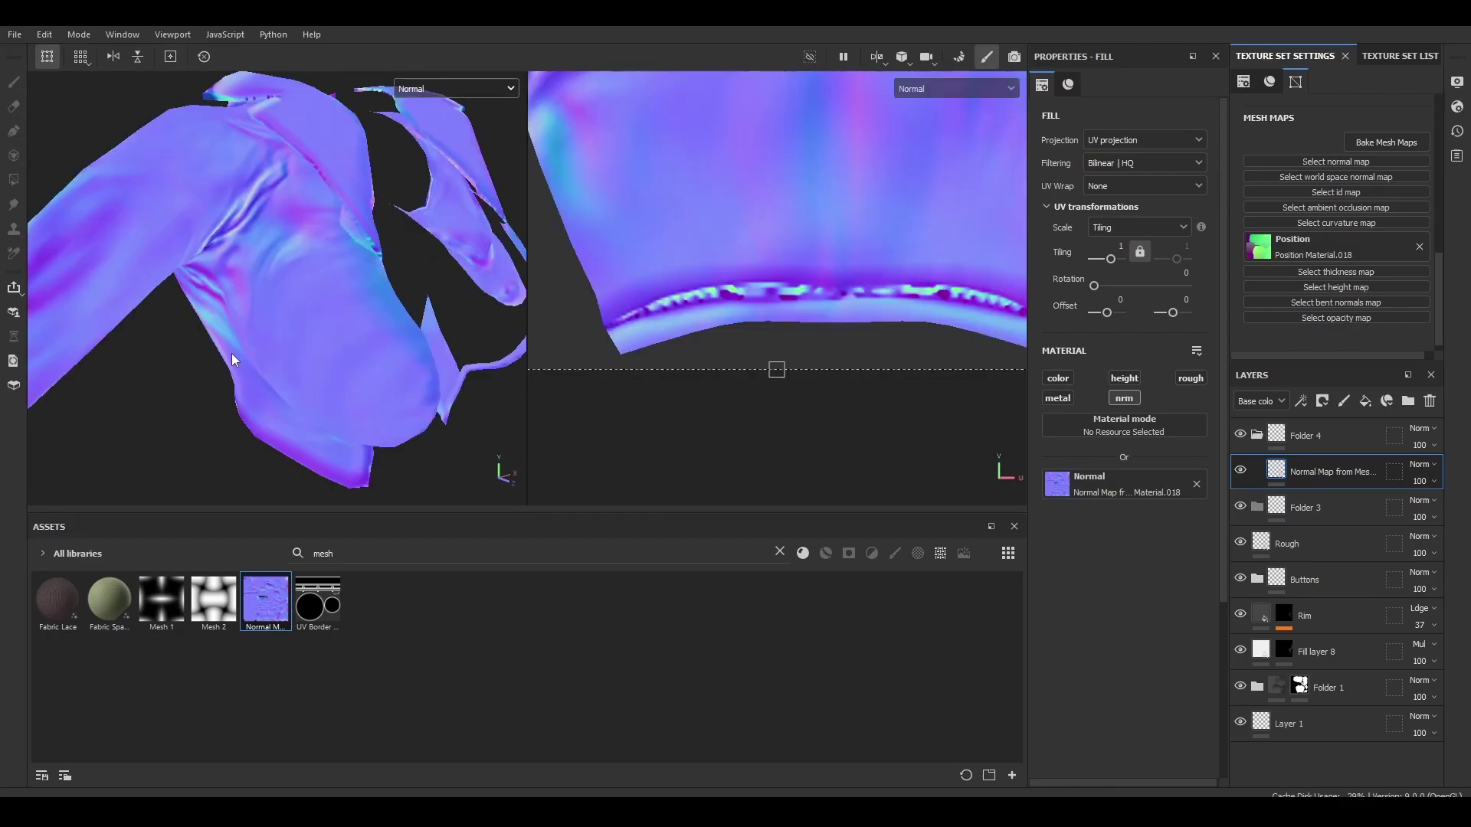
Step: Examine the normal map over the jacket's front, sleeves, hem and back for visible seams
alt+drag(231, 352, 299, 234)
alt+drag(185, 268, 285, 307)
alt+middle_drag(285, 307, 411, 334)
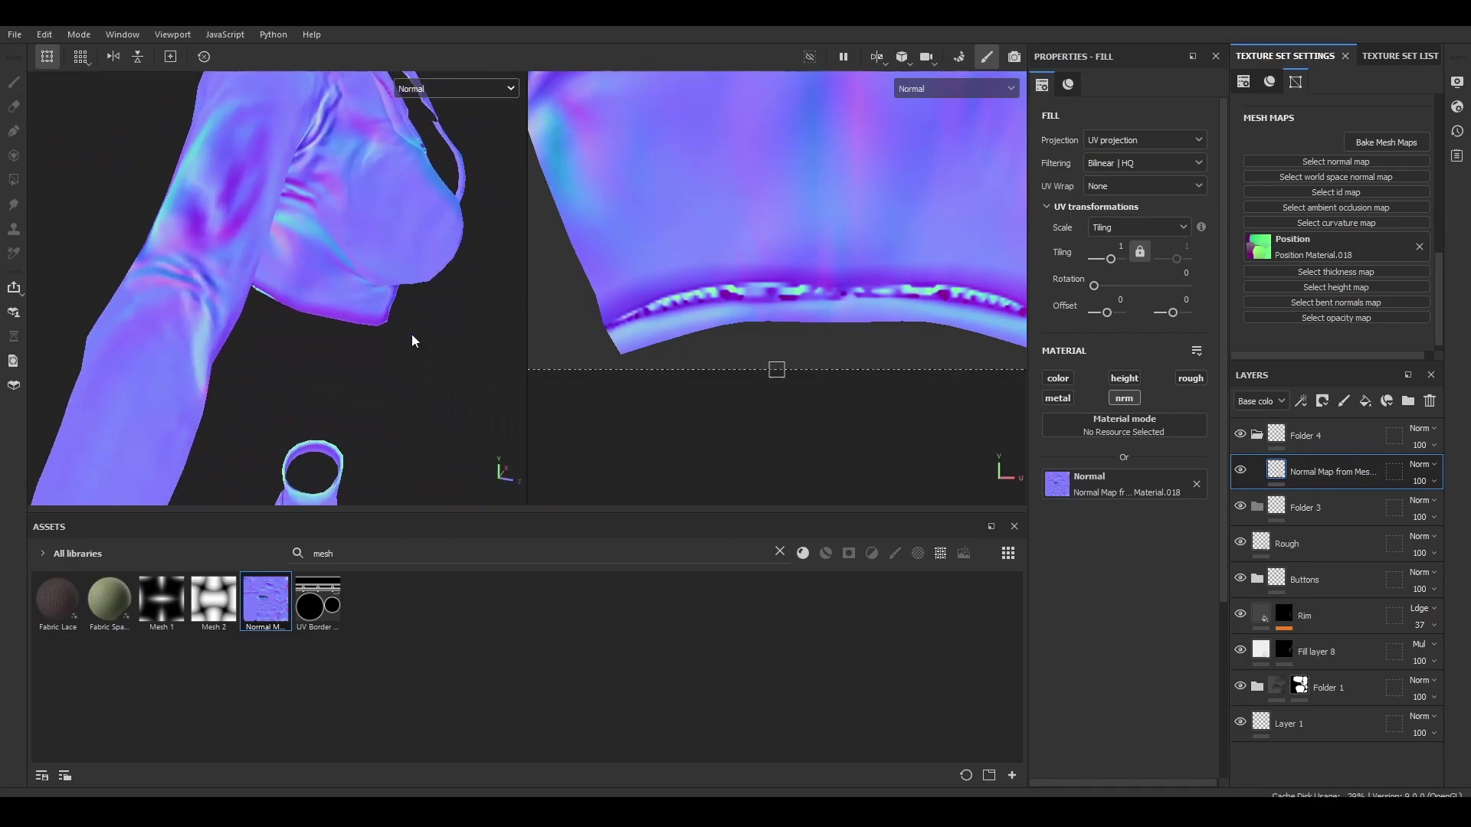
alt+drag(361, 340, 331, 297)
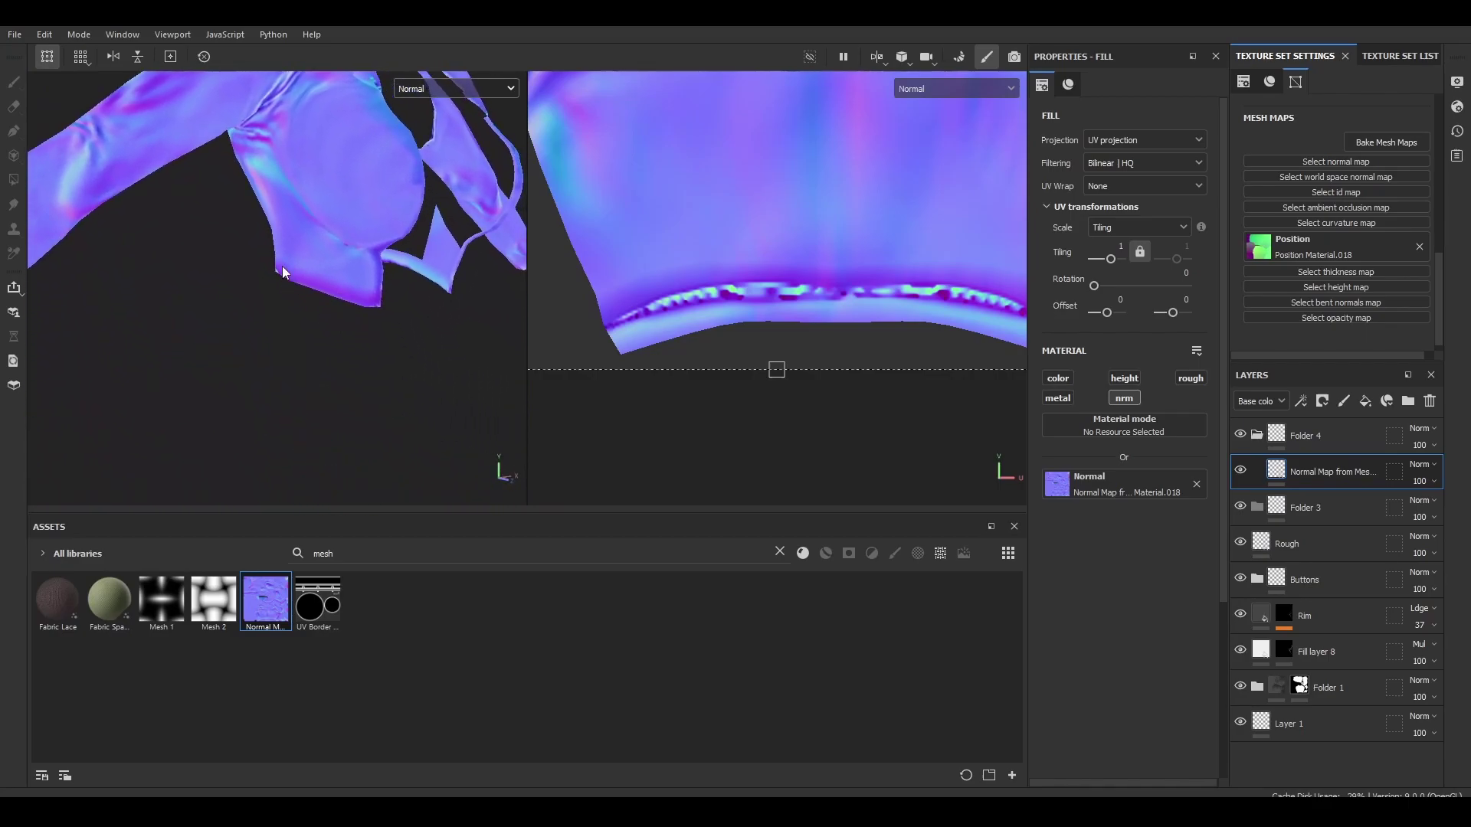
alt+middle_drag(279, 211, 277, 319)
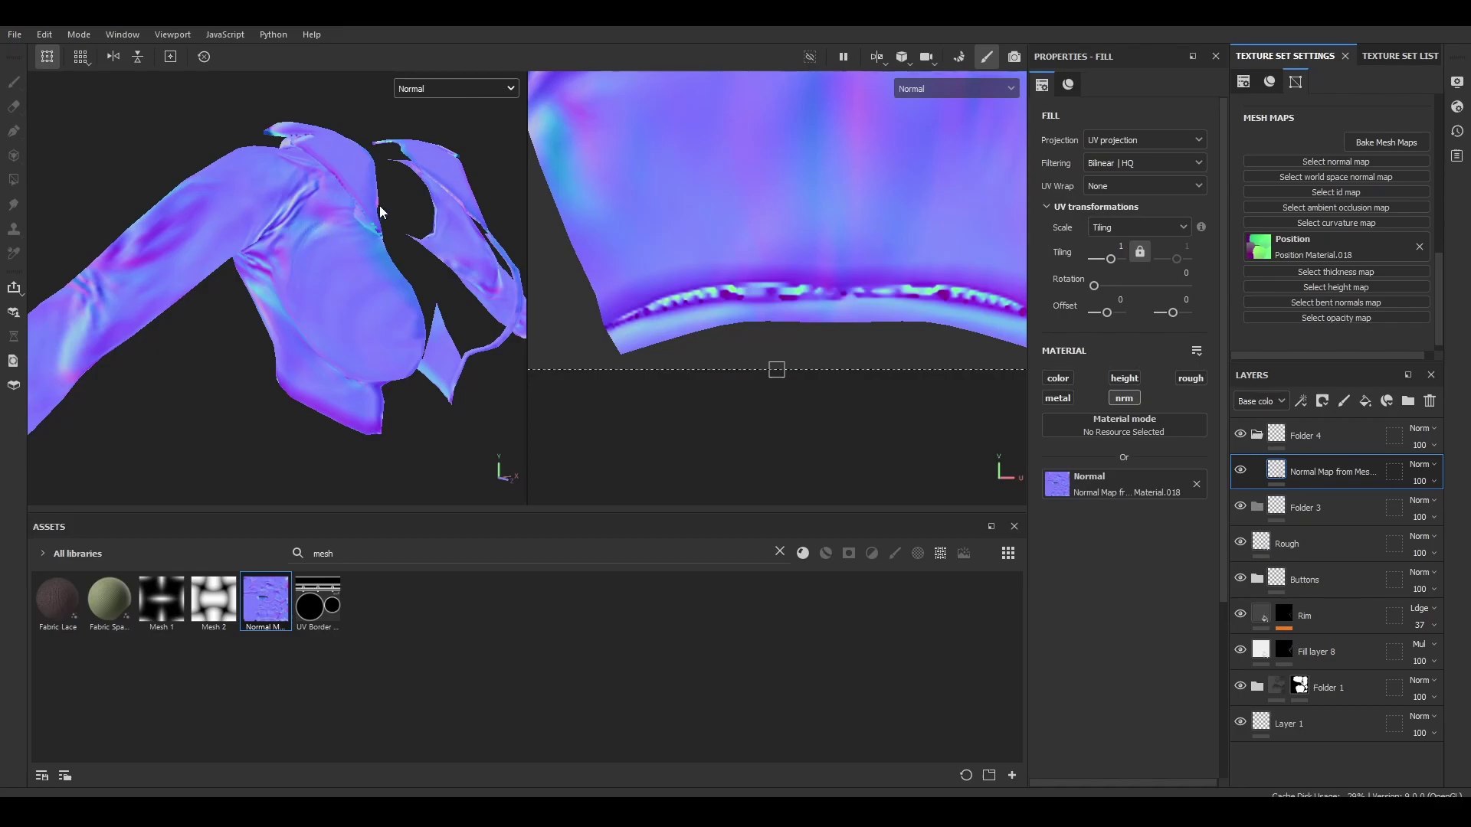
alt+drag(354, 217, 311, 275)
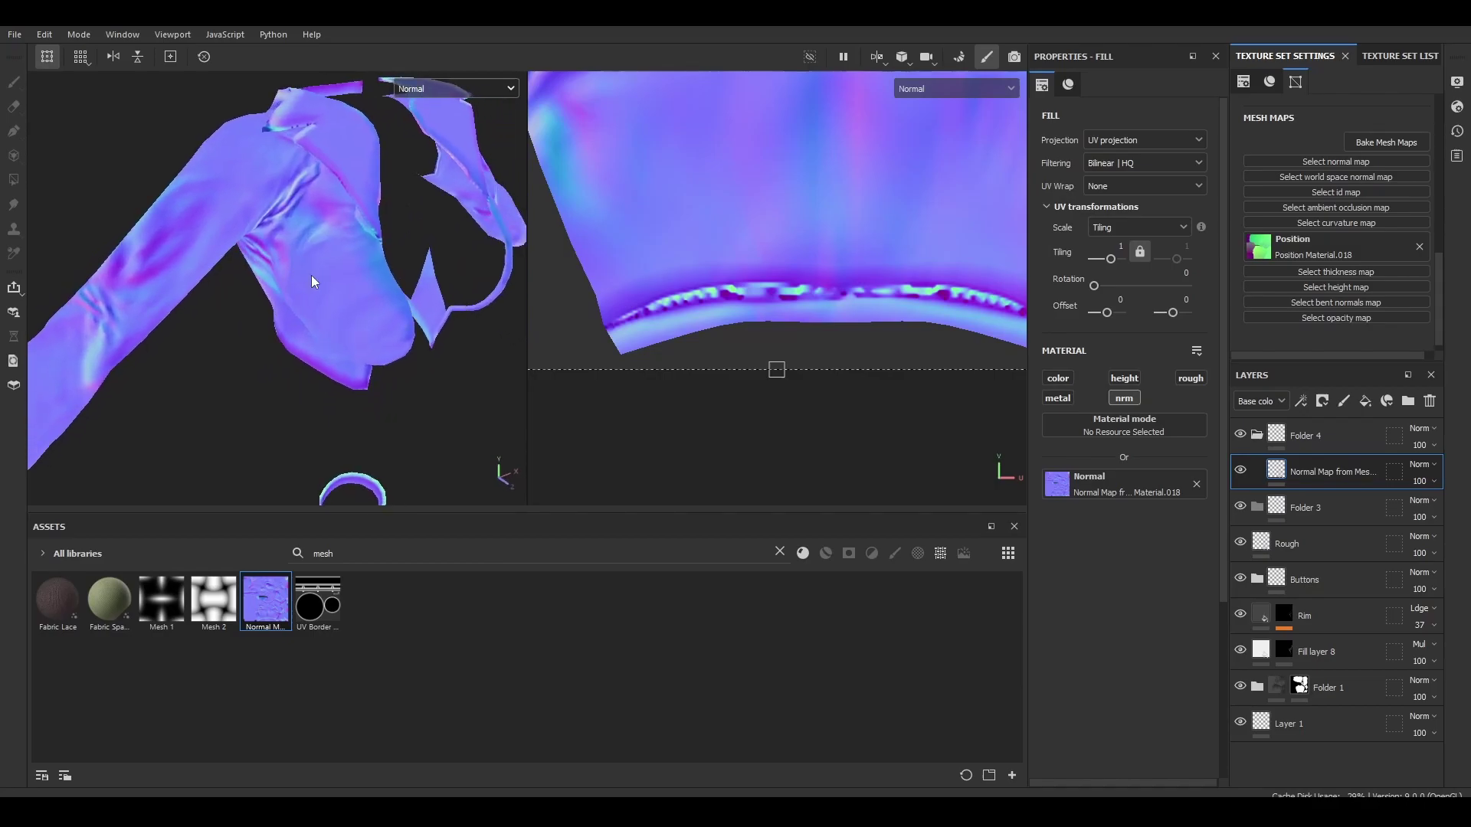
alt+drag(232, 311, 363, 268)
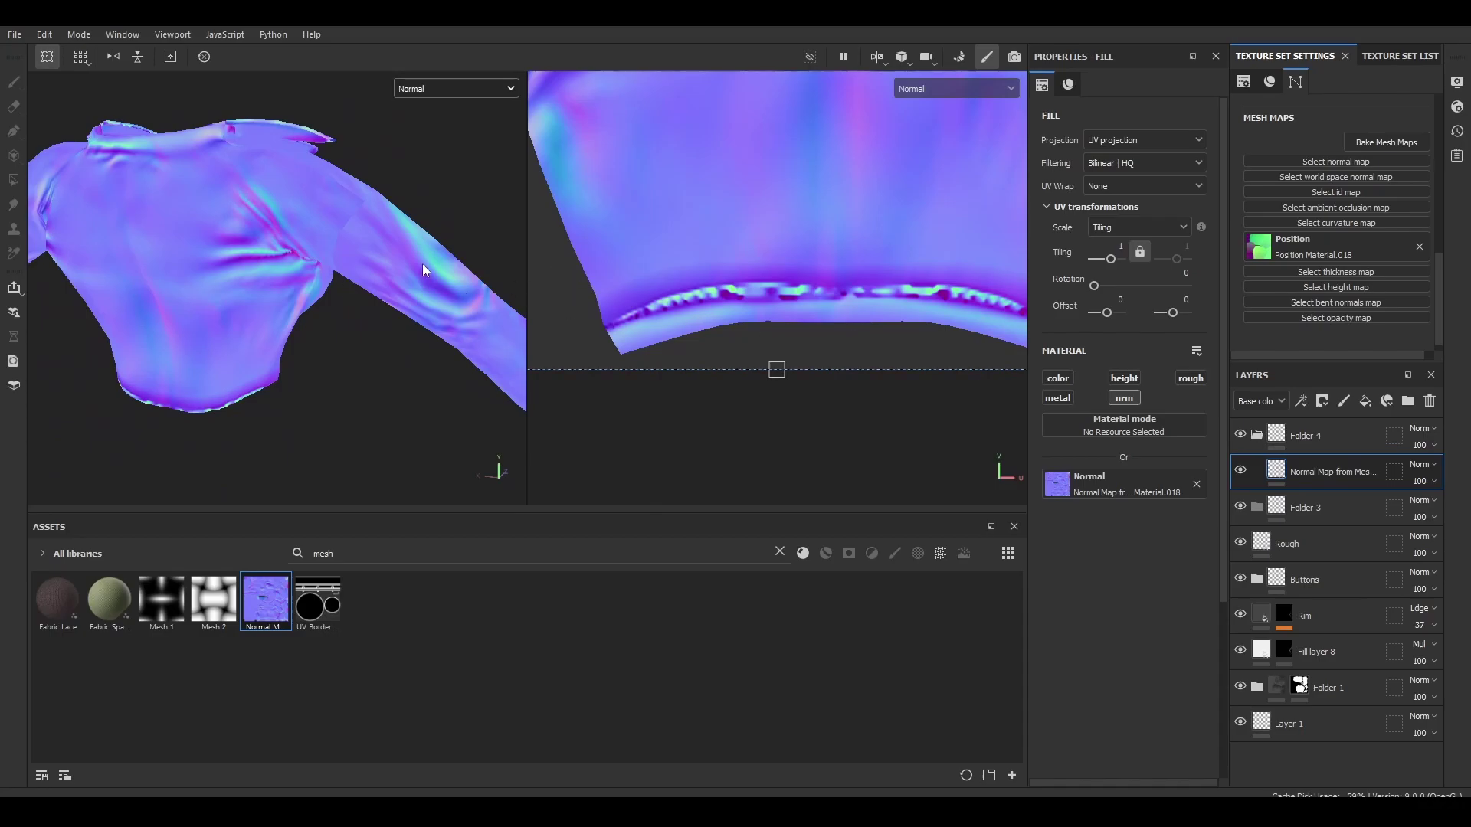
Step: Add a paint layer above the normal map layer inside the folder
click(1343, 401)
scroll(360, 207, up, 3)
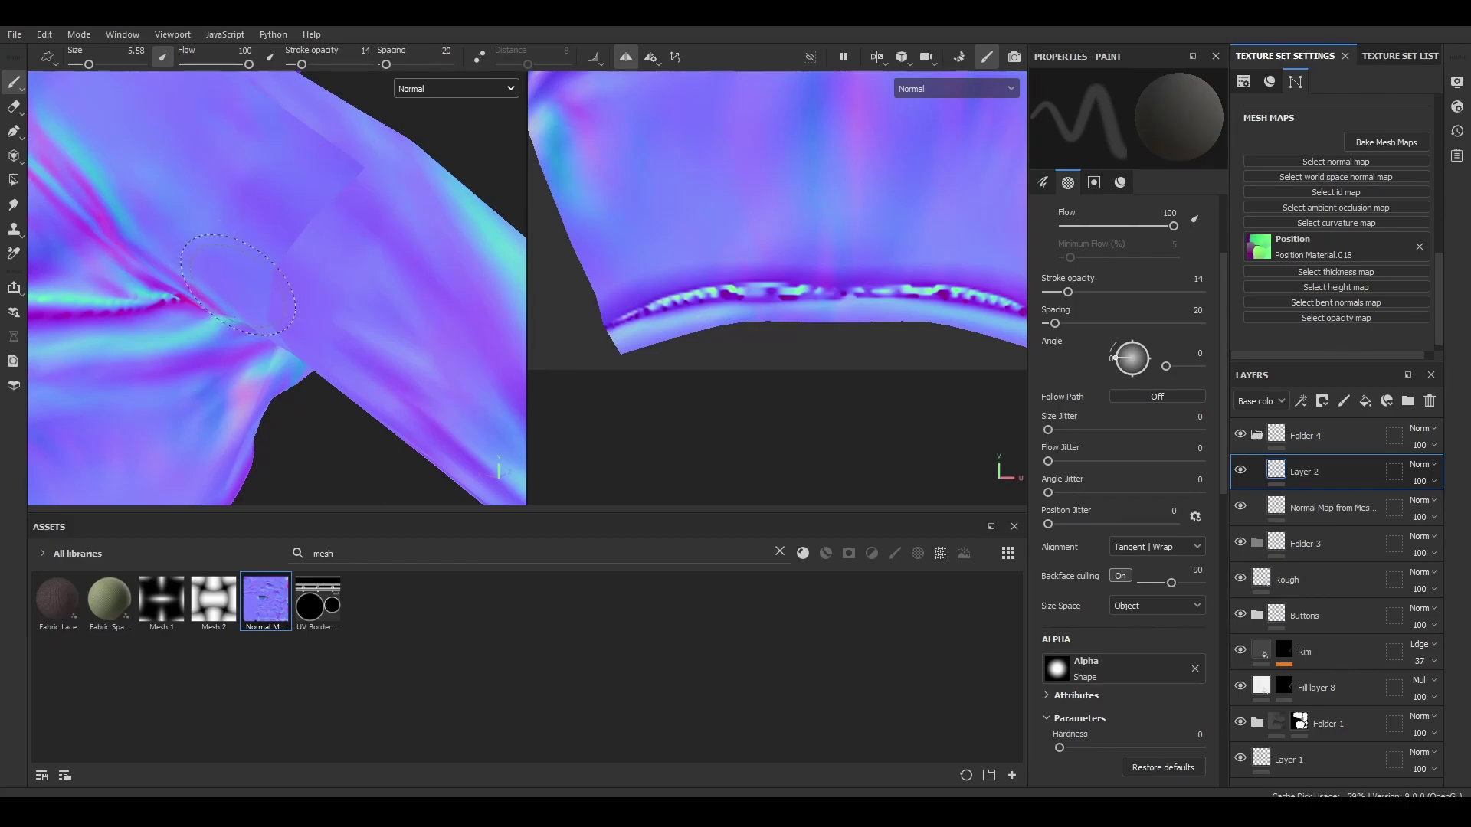
mouse_move(239, 284)
alt+mouse_down()
mouse_move(328, 251)
mouse_move(261, 283)
alt+mouse_up()
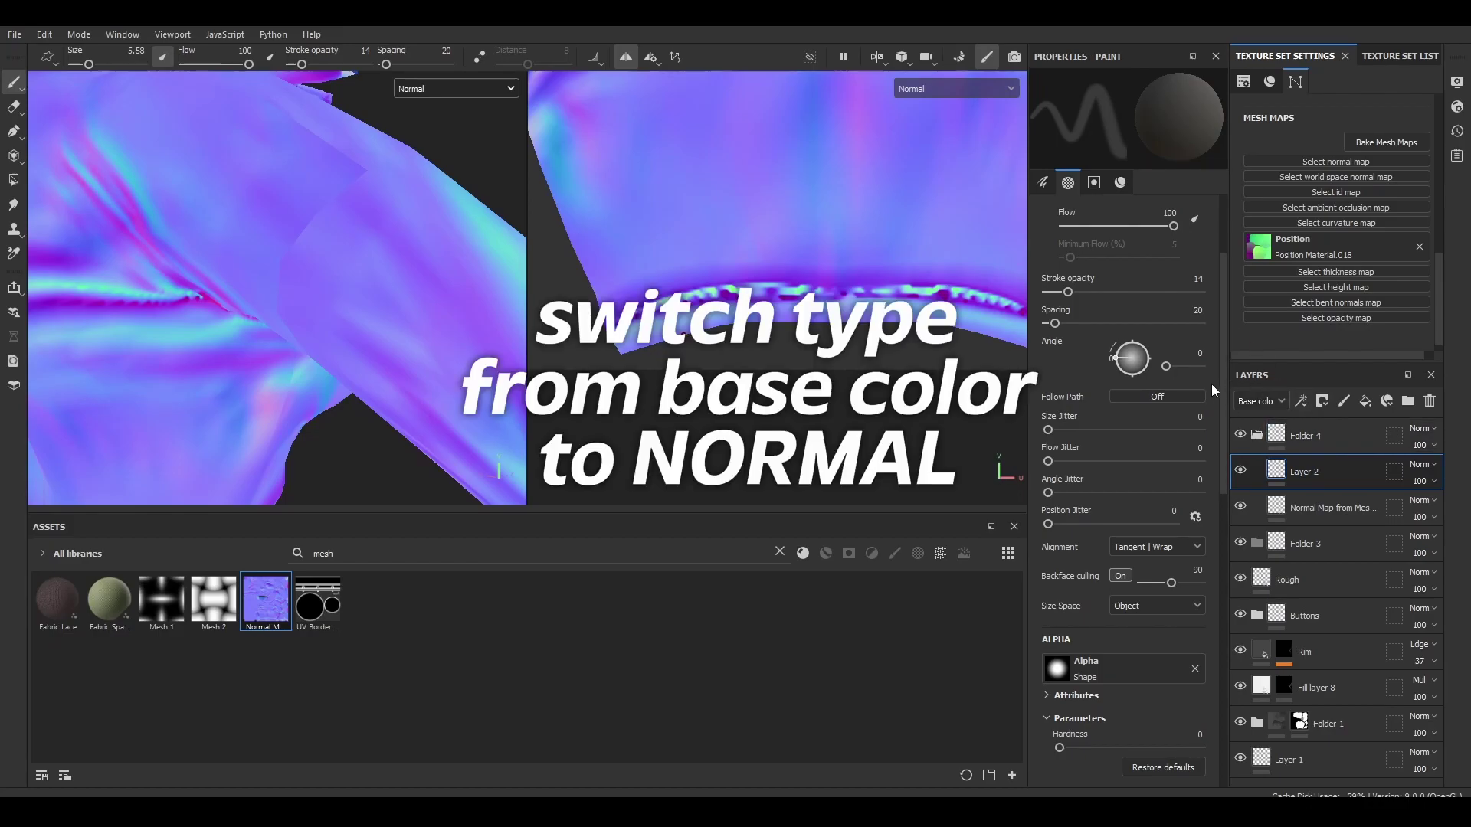
Step: Switch the layer stack to the Normal channel and set the new paint layer's blending mode to Normal
click(1258, 401)
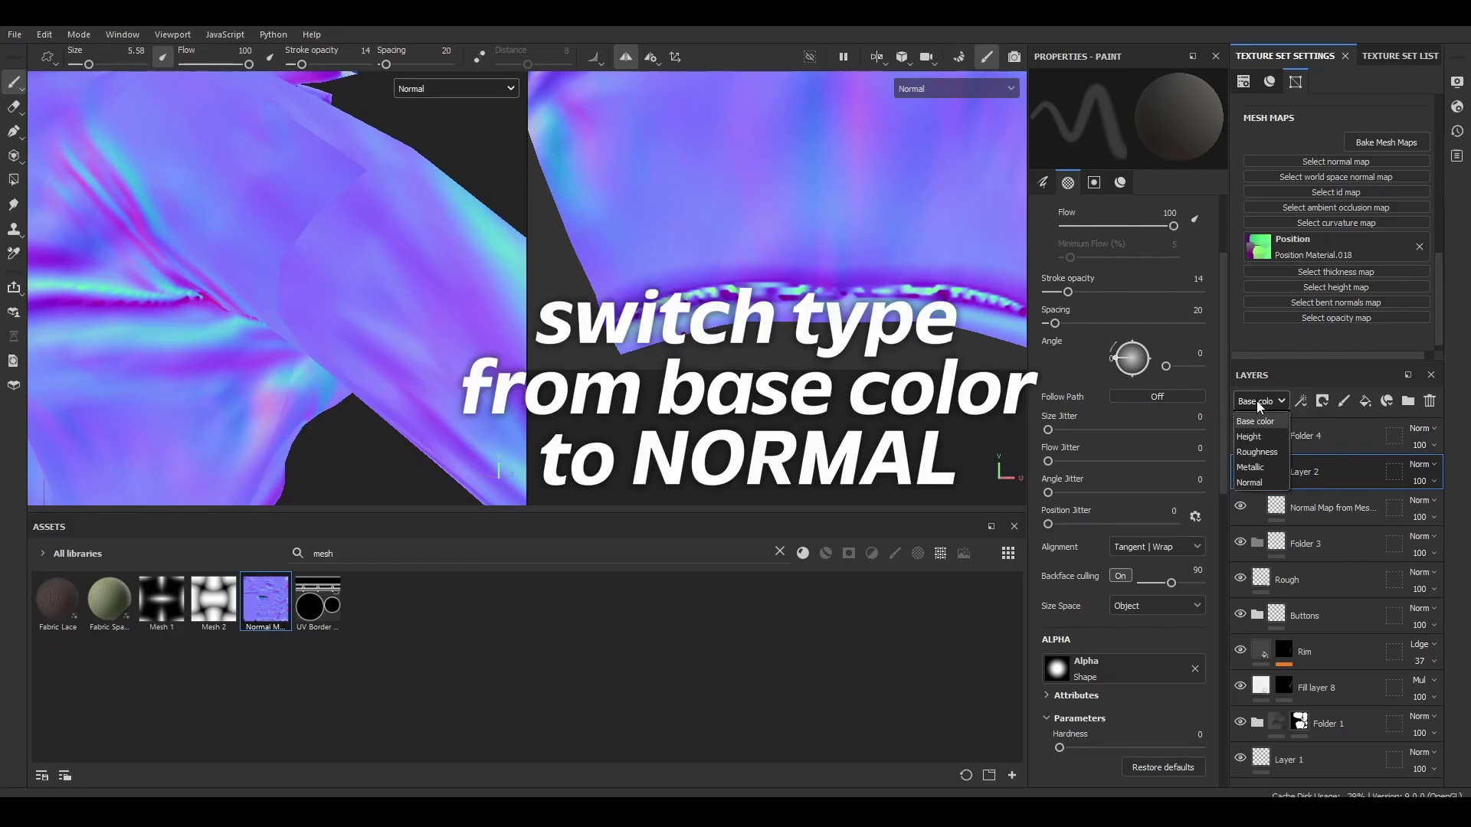
click(1249, 483)
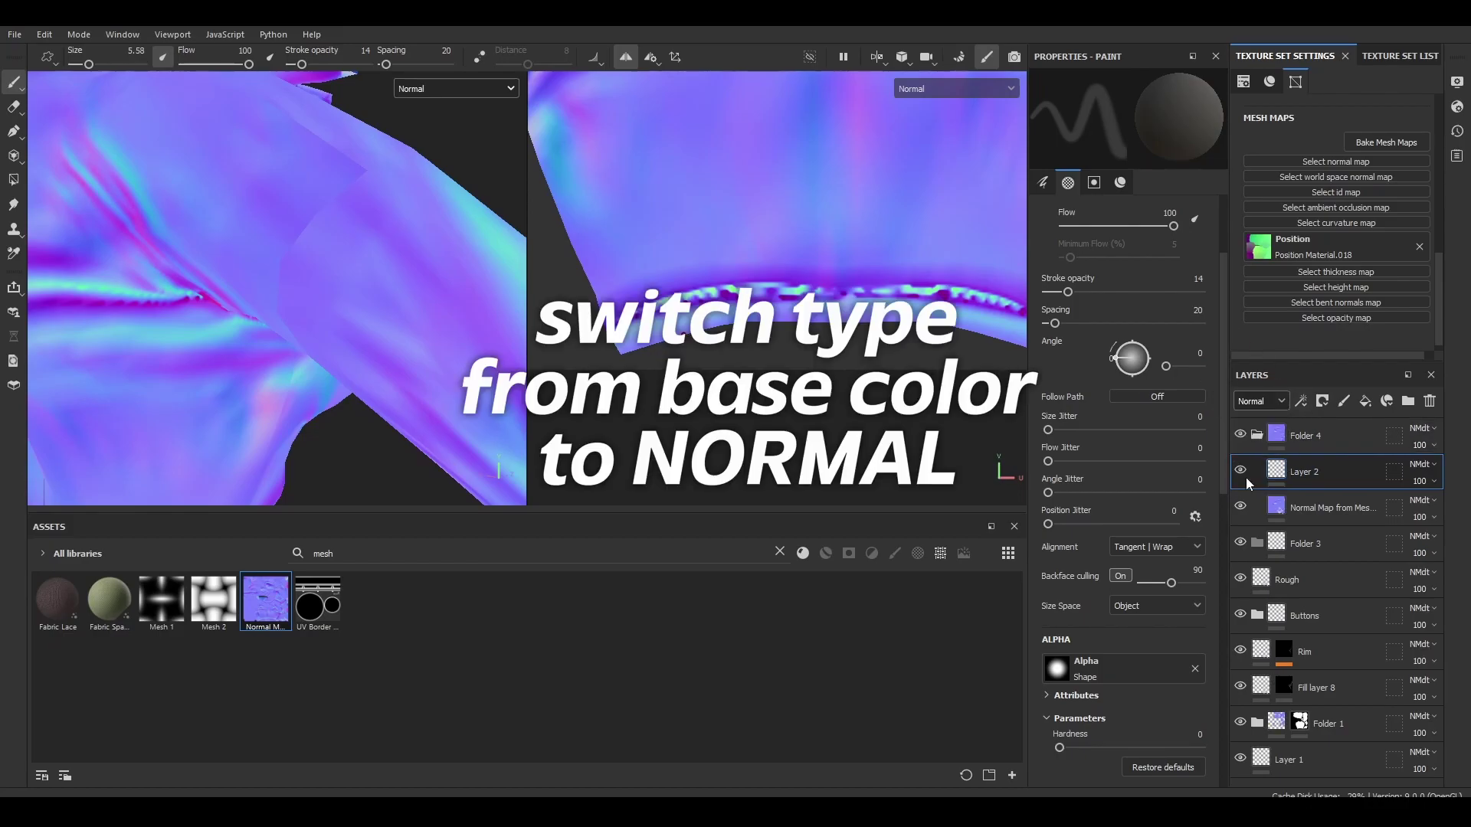
click(1421, 465)
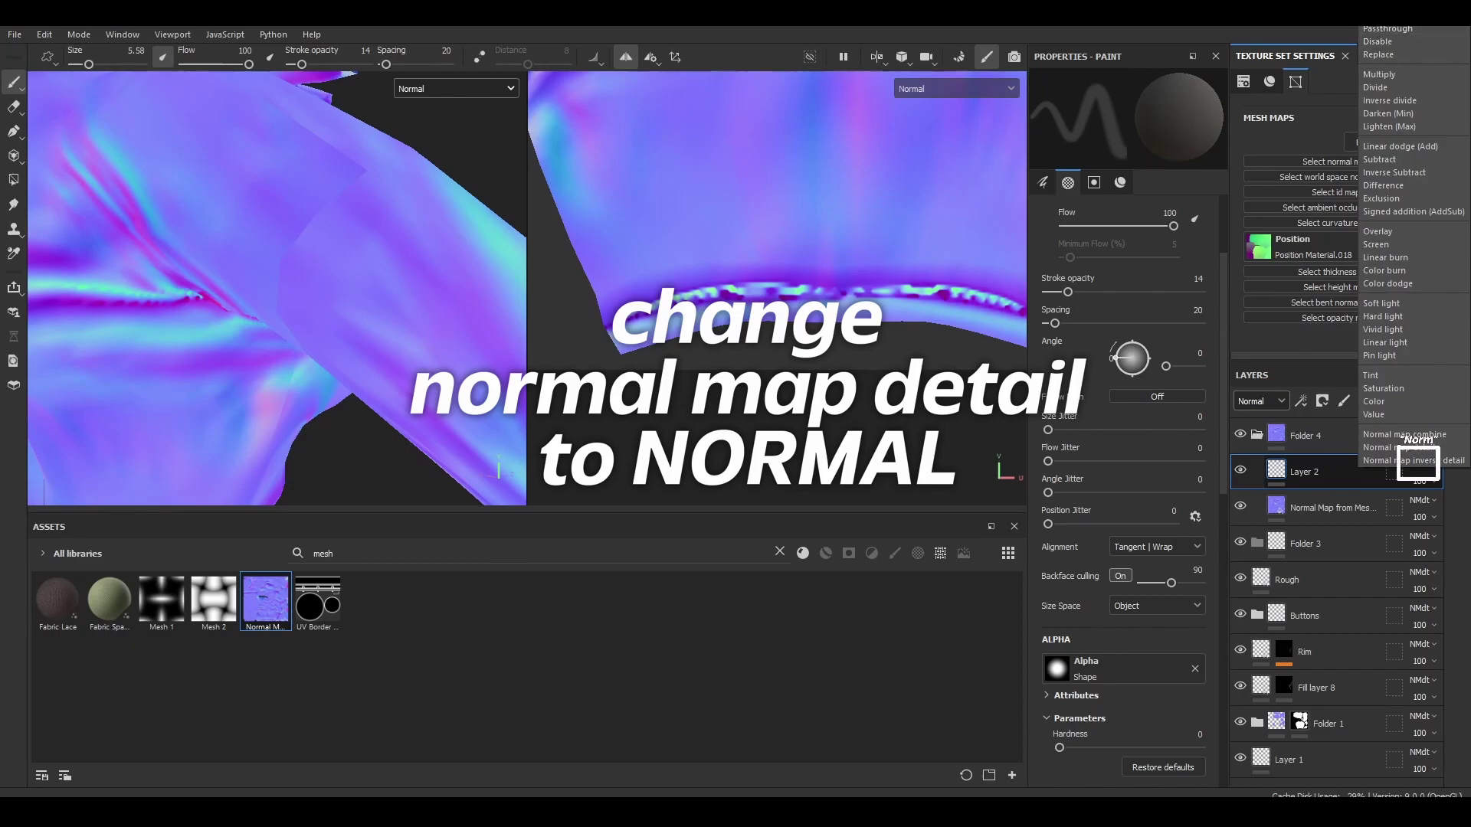
click(1379, 16)
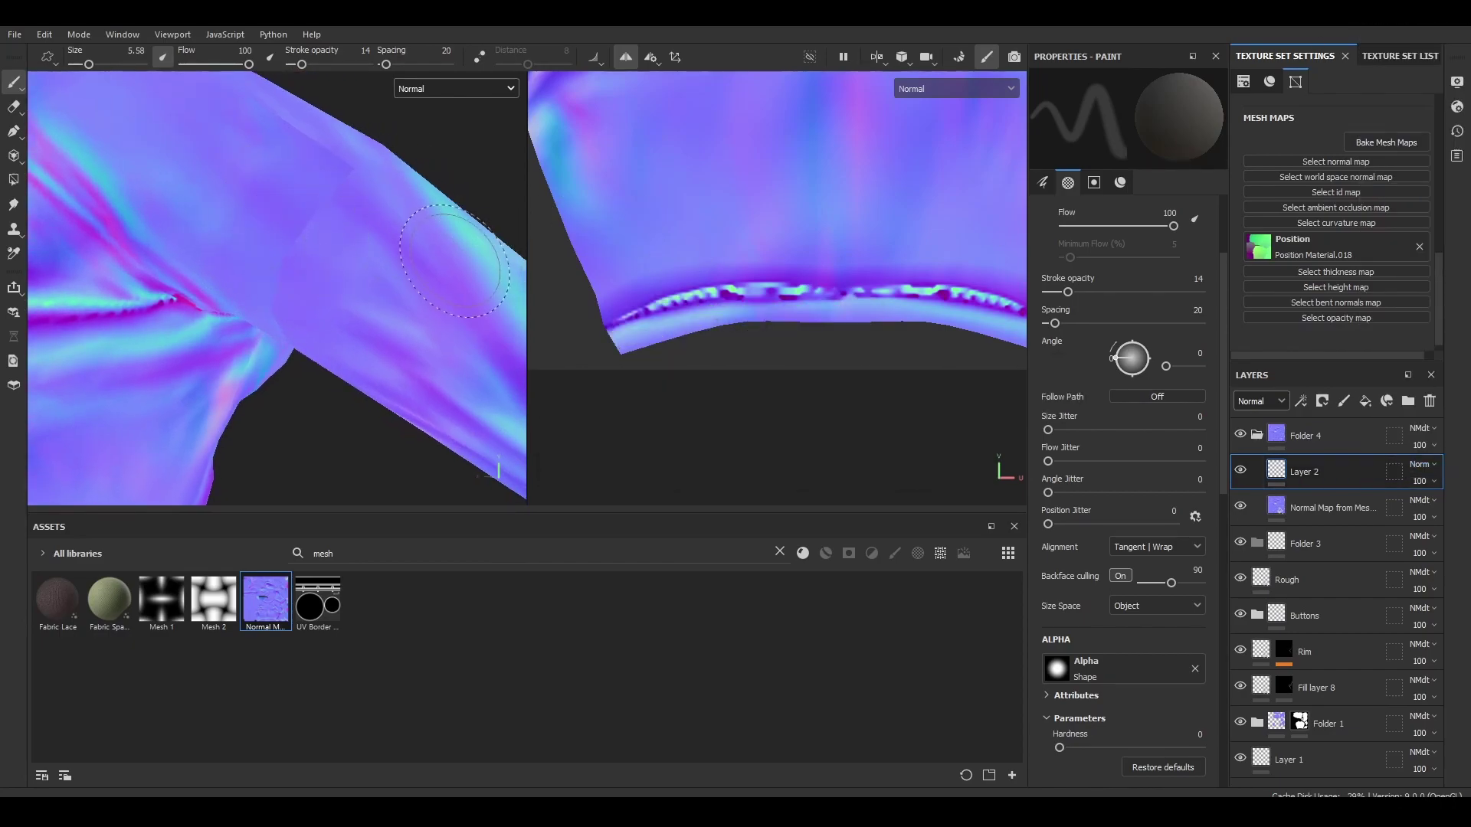
Step: Reduce the brush size to 2.44 and sample the normal colour from the jacket's surface near the shoulder
ctrl+right_drag(433, 261, 383, 253)
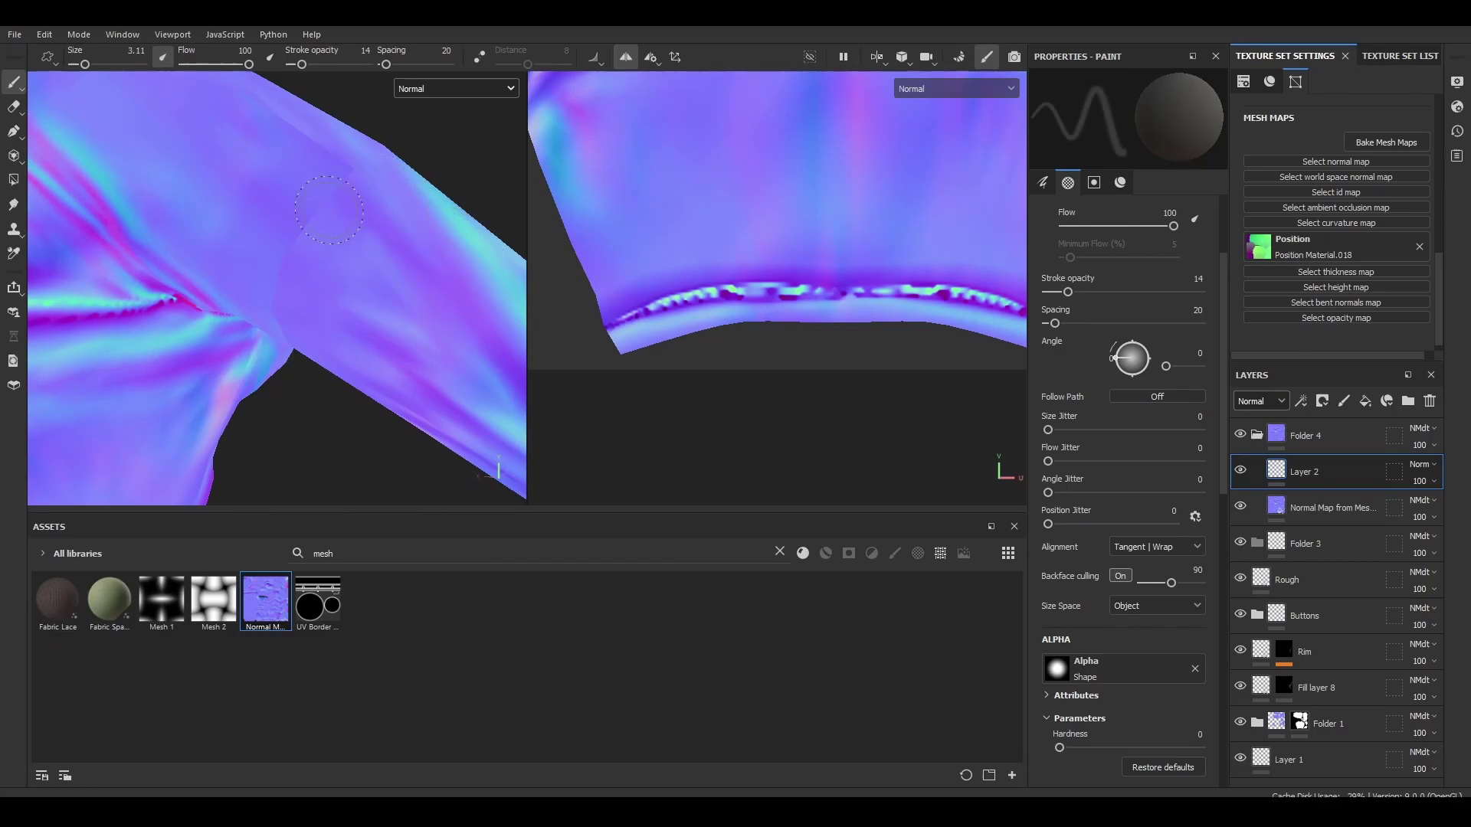
ctrl+right_drag(329, 210, 318, 210)
alt+drag(308, 250, 192, 250)
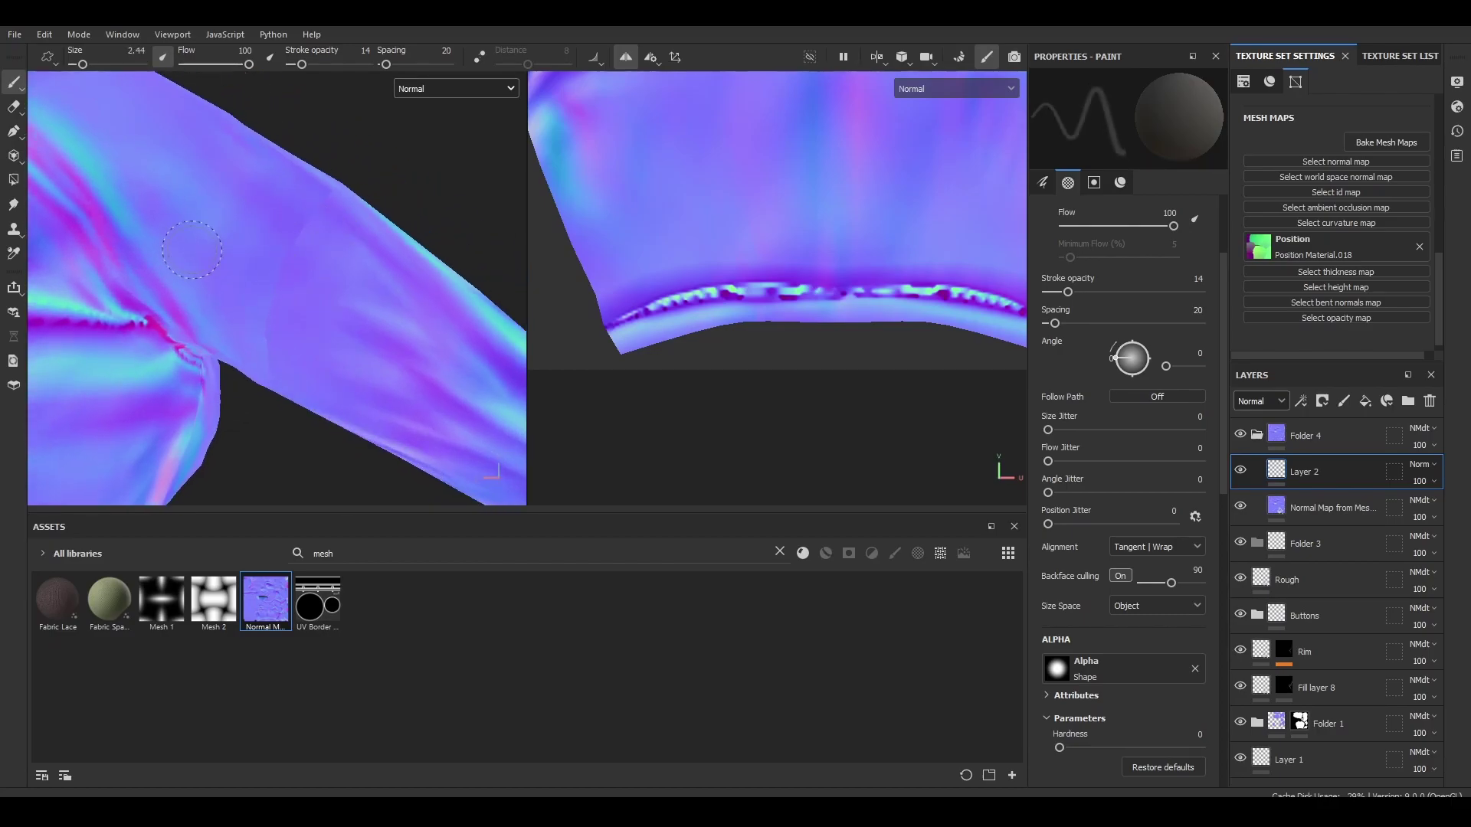
click(13, 254)
click(105, 211)
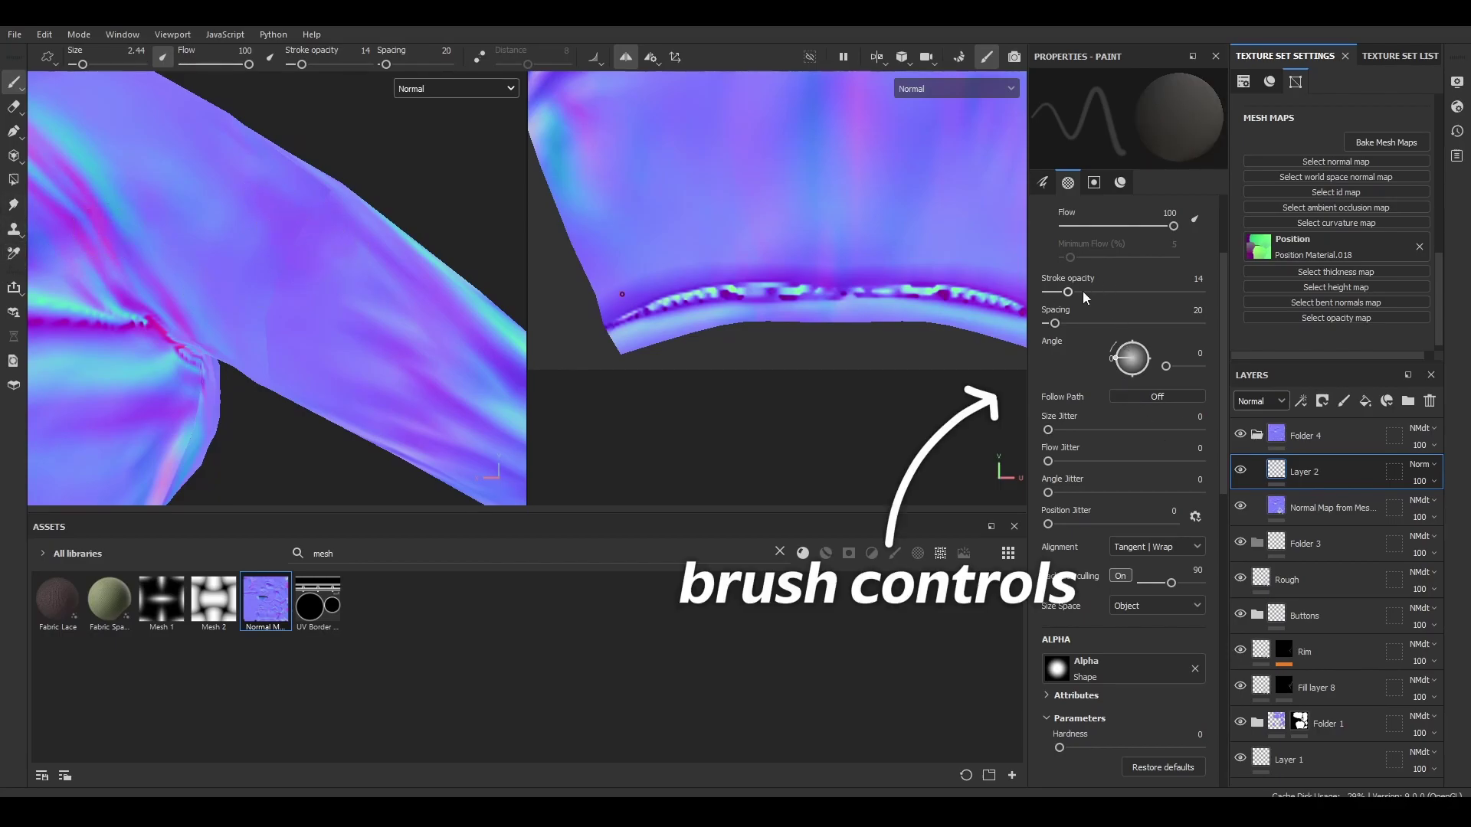
Step: Set the brush's stroke opacity to 100 and paint a patch of the sampled normal colour on the upper sleeve
drag(1068, 292, 1201, 293)
drag(287, 226, 304, 281)
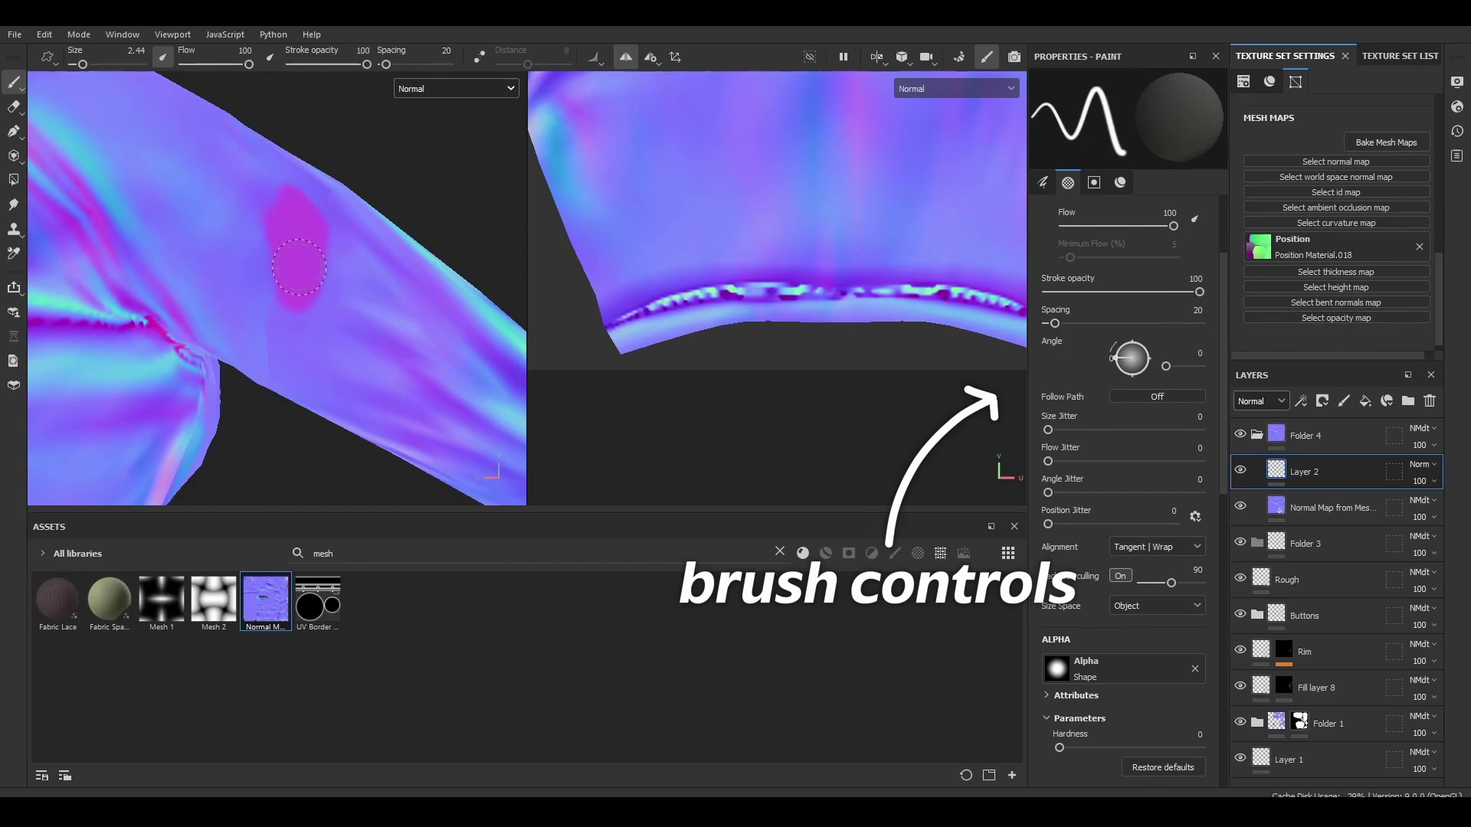
mouse_move(368, 243)
alt+mouse_down()
mouse_move(283, 223)
mouse_move(384, 178)
mouse_move(344, 209)
mouse_move(2, 157)
alt+mouse_up()
scroll(344, 208, down, 3)
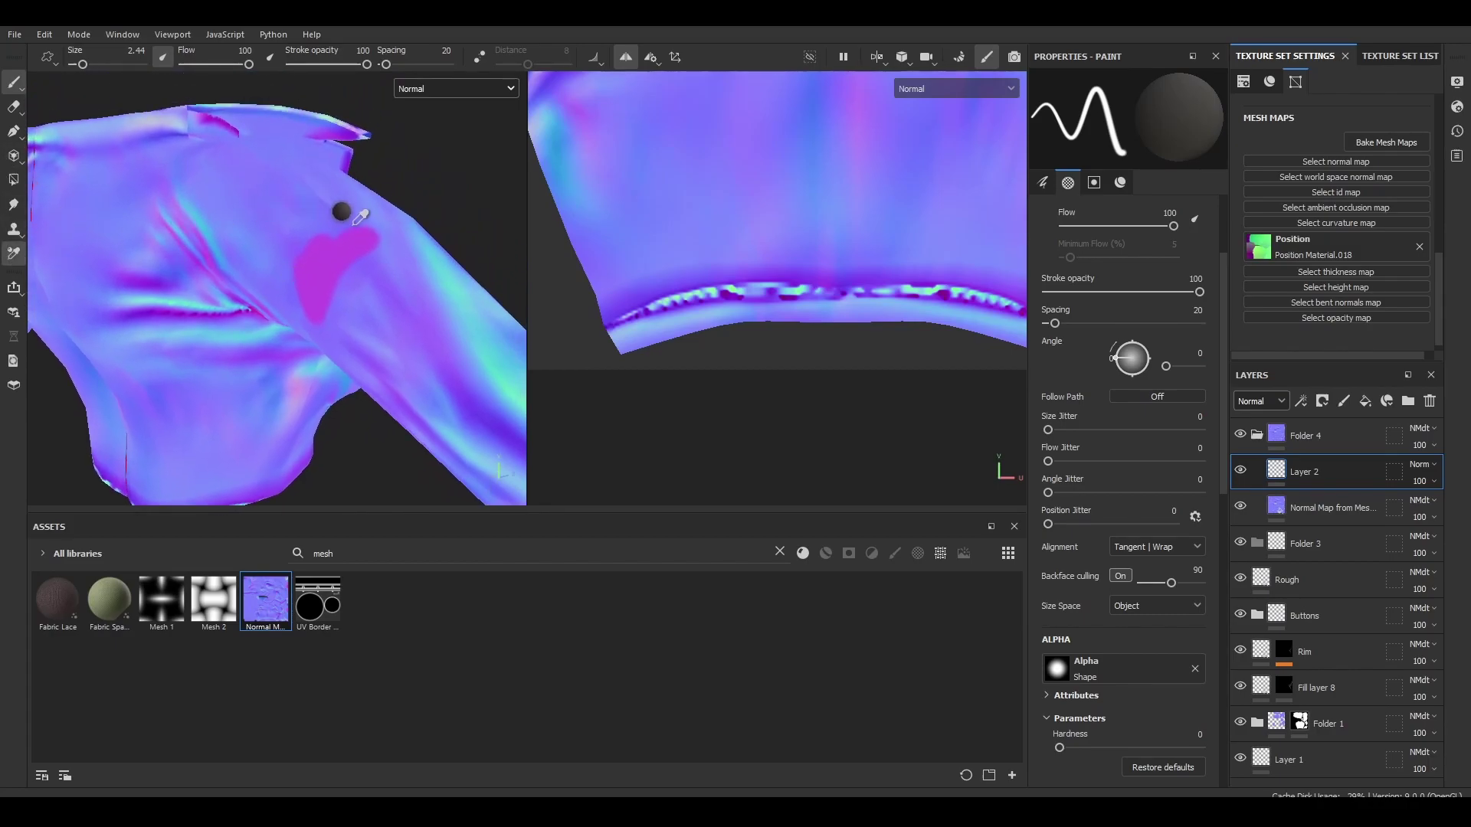
Step: Enlarge the brush to size 6.54 and paint over the jacket's bottom hem seam with normal colour sampled beside it
ctrl+right_drag(337, 252, 373, 252)
mouse_move(363, 222)
mouse_down()
mouse_move(339, 231)
mouse_move(258, 347)
mouse_up()
alt+middle_drag(258, 346, 295, 281)
alt+right_drag(296, 281, 332, 238)
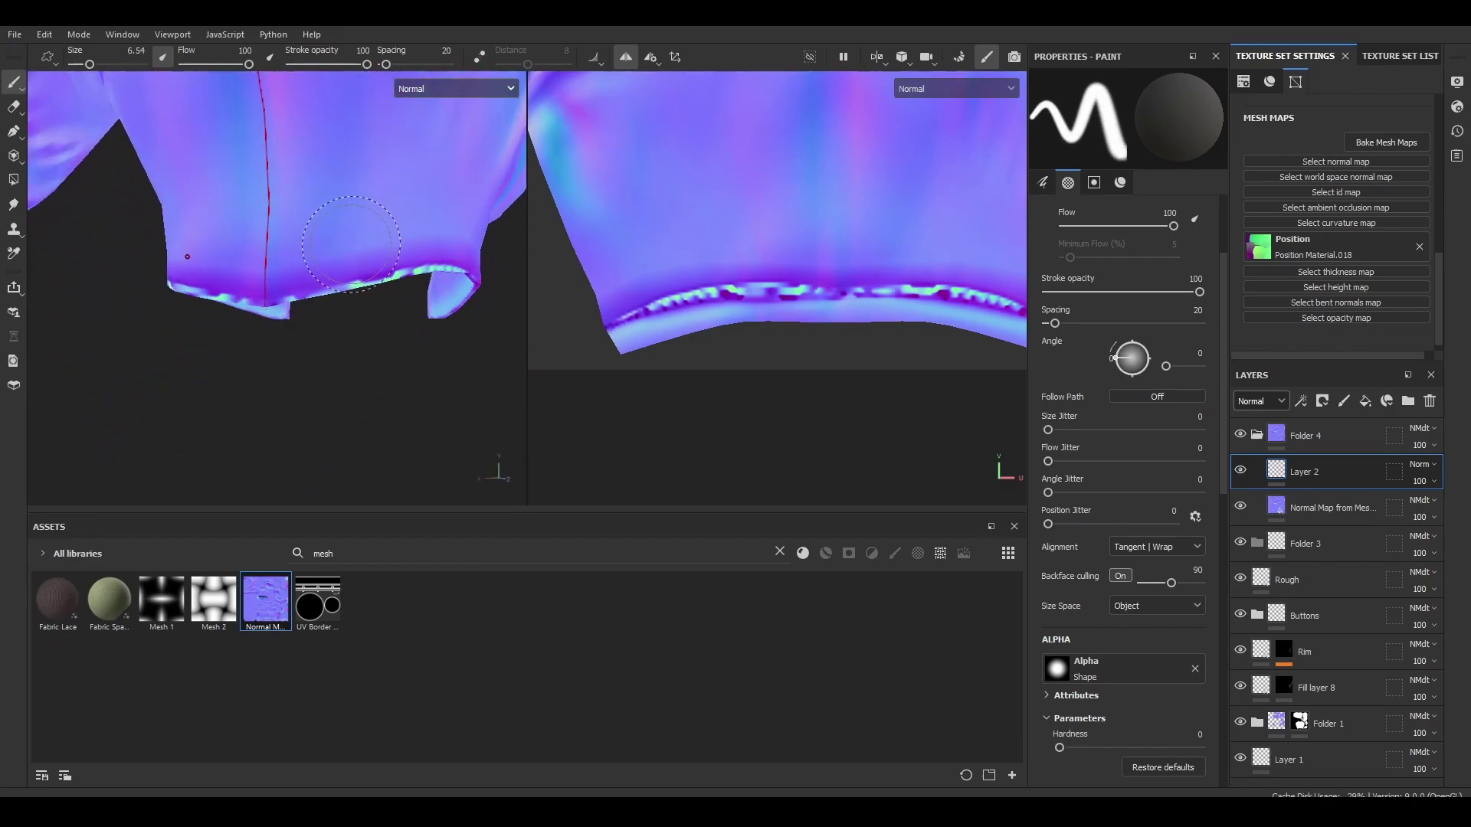
click(13, 254)
click(353, 273)
mouse_move(356, 280)
mouse_down()
mouse_move(394, 262)
mouse_move(417, 209)
mouse_move(292, 234)
mouse_move(381, 229)
mouse_move(270, 304)
mouse_move(158, 187)
mouse_move(210, 194)
mouse_move(158, 328)
mouse_up()
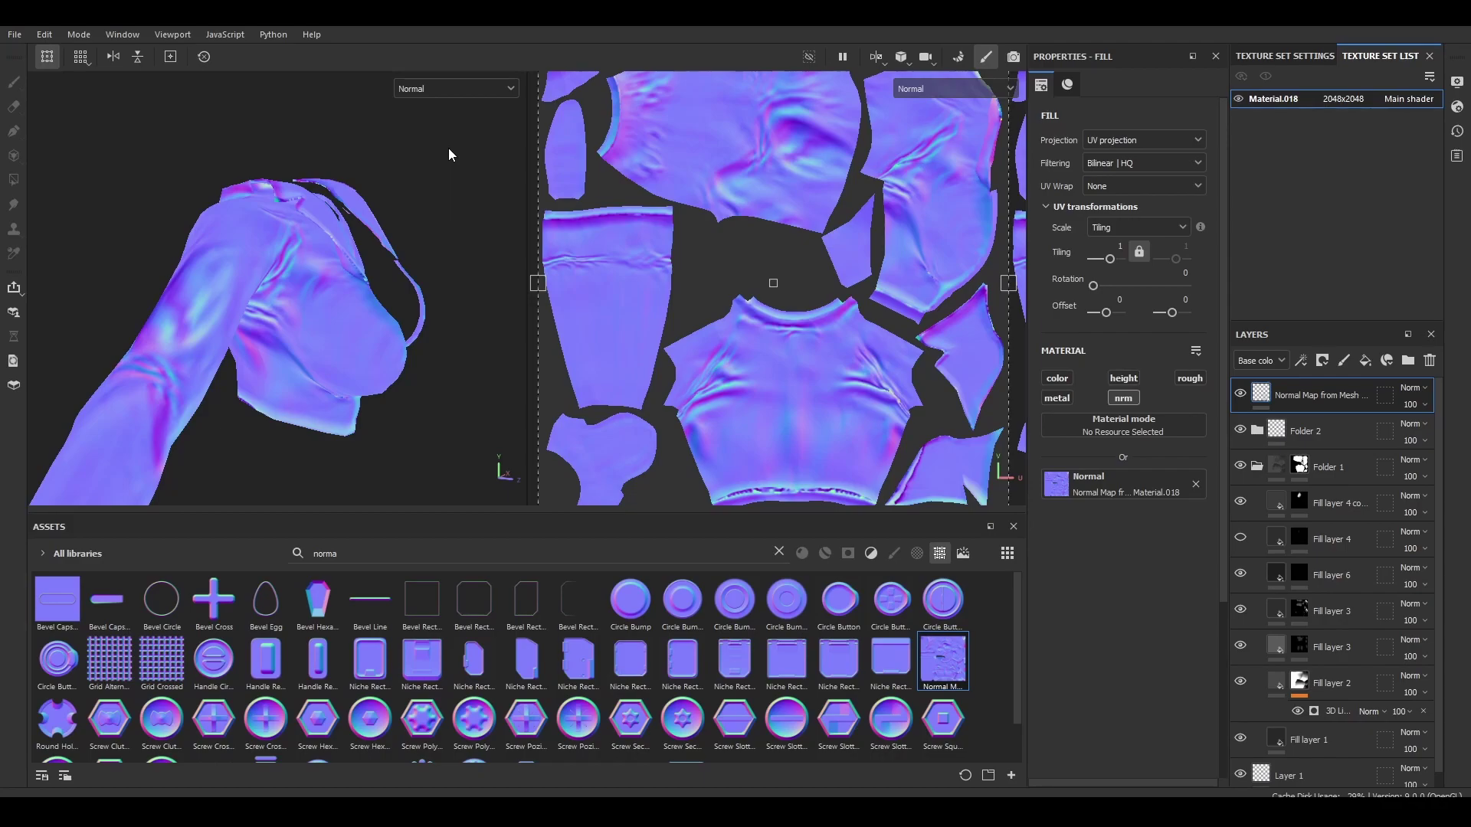
Step: Switch the viewport display to Material and inspect the jacket's normals under lighting around the sleeve, shoulder and collar
alt+drag(449, 150, 376, 189)
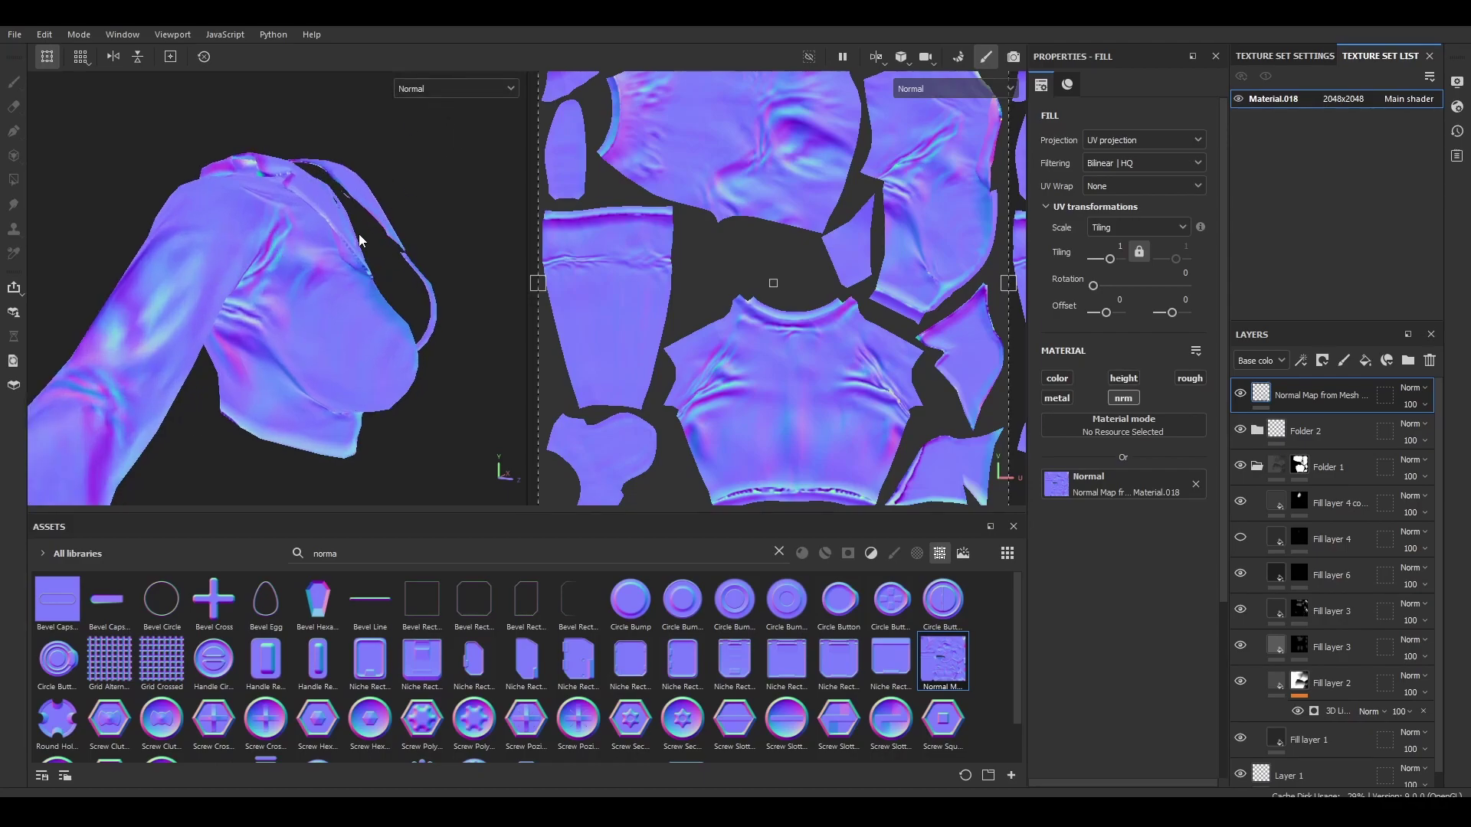
click(451, 89)
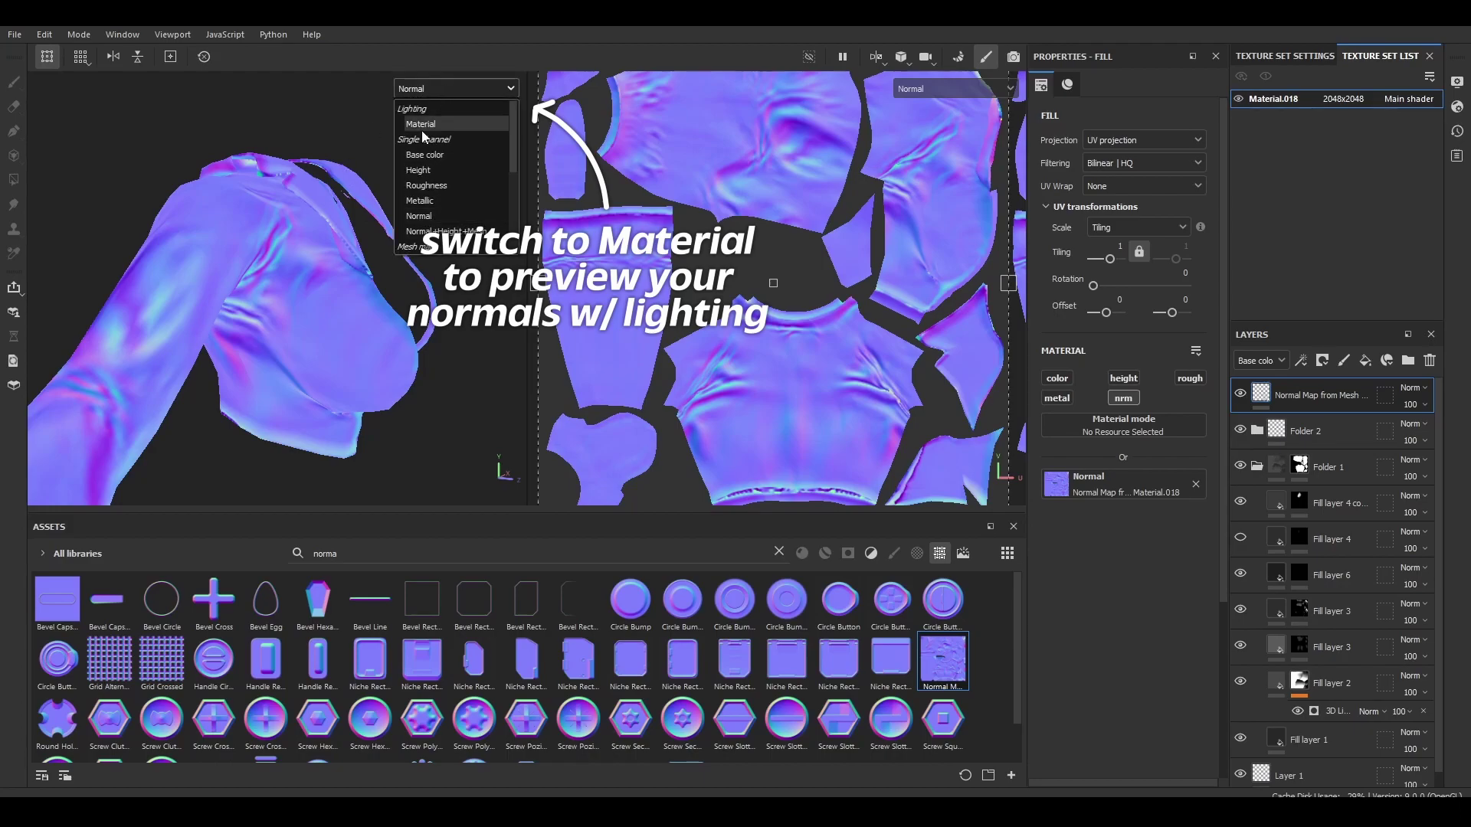
click(426, 123)
alt+drag(237, 272, 173, 301)
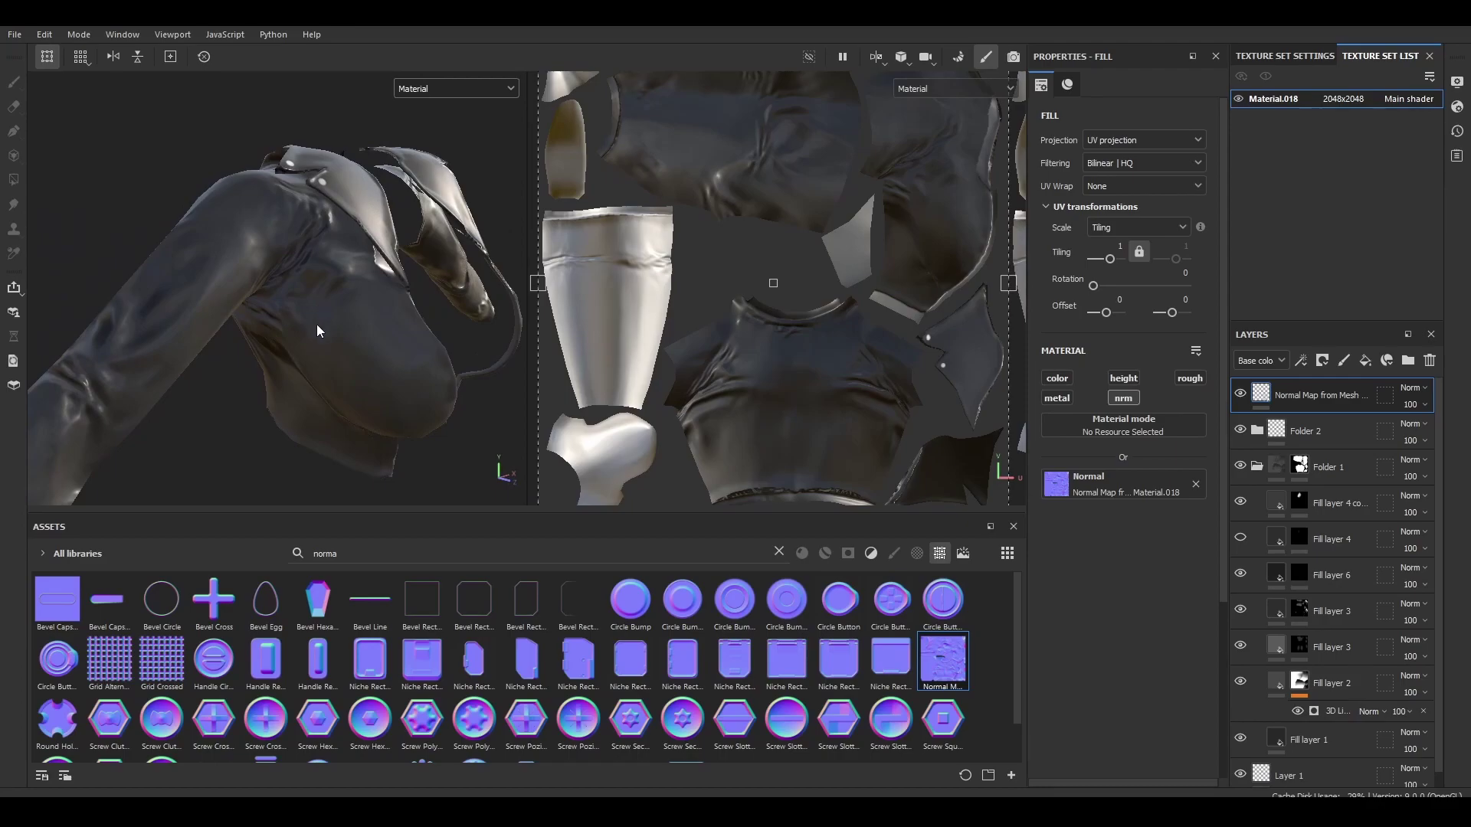
alt+drag(317, 331, 267, 370)
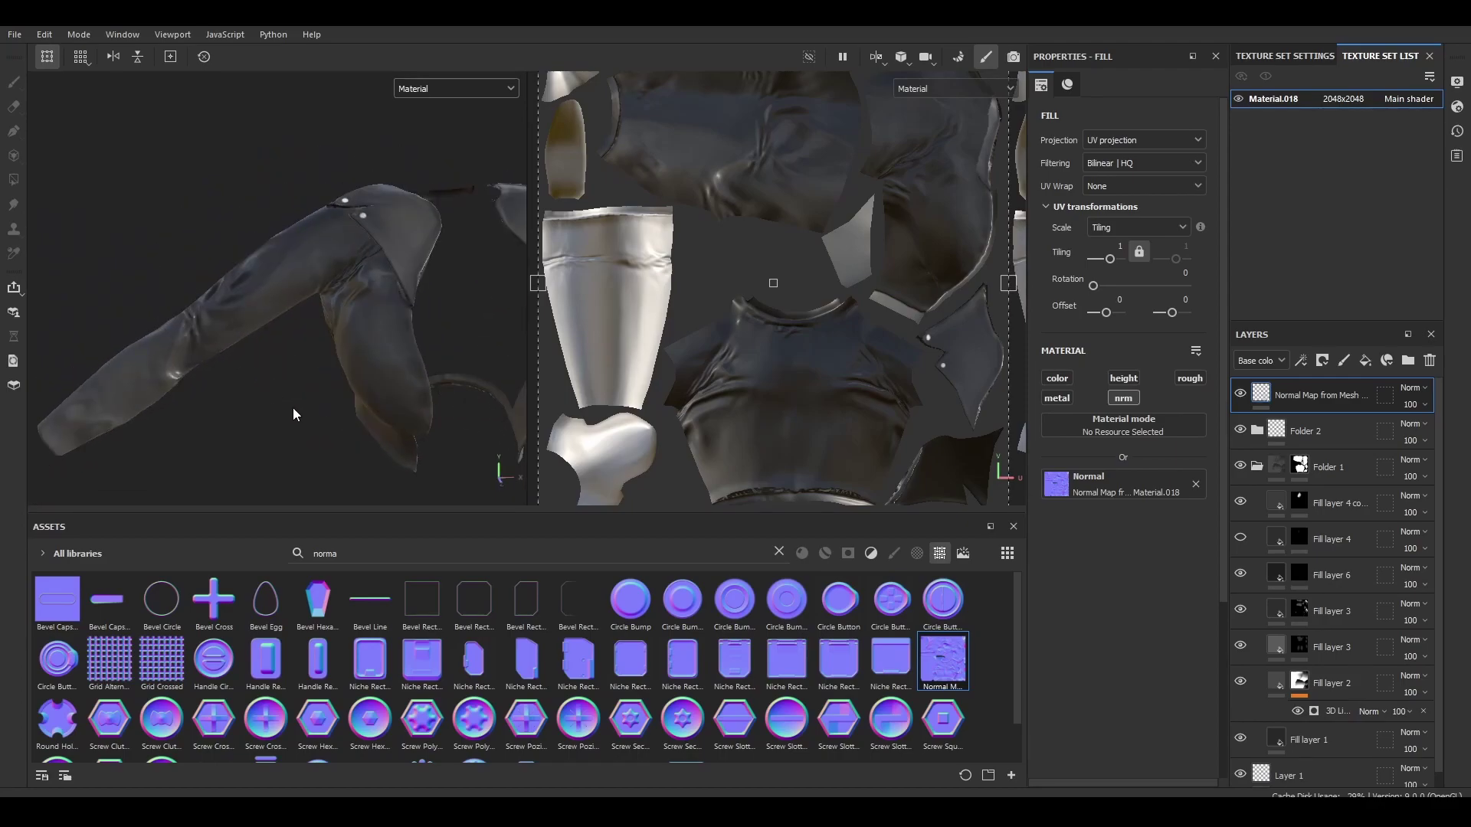